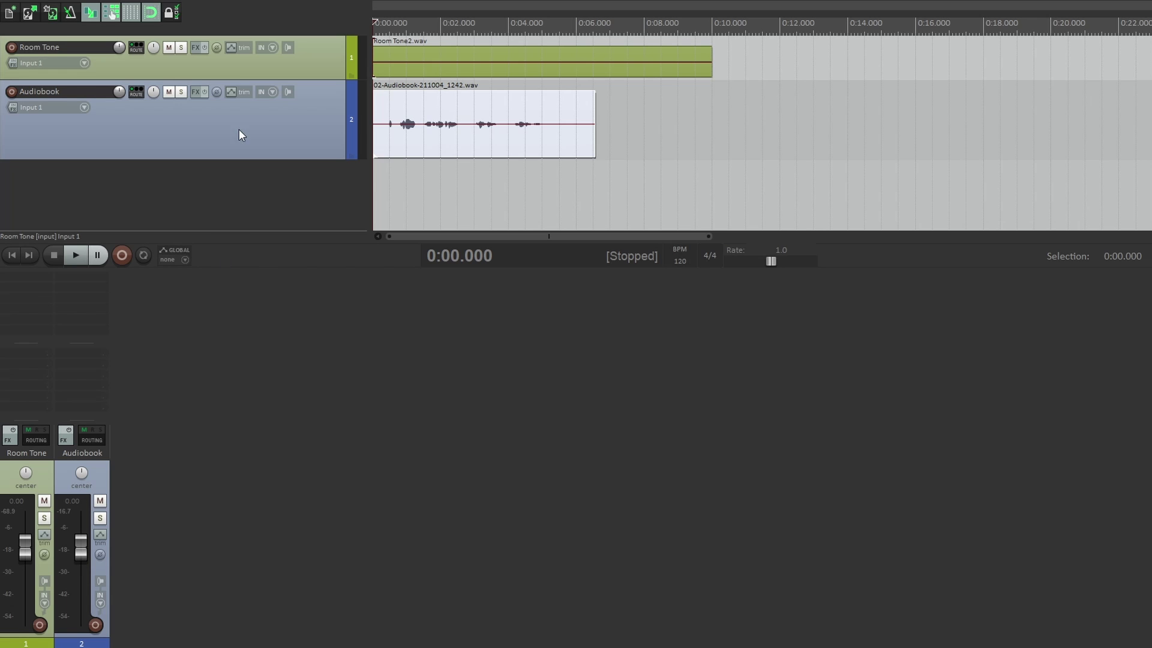
# Switch the toolbar to the Audiobook toolbar, then to the unused Toolbar 4 instead.
pyautogui.rightClick(227, 10)
pyautogui.moveTo(258, 19)
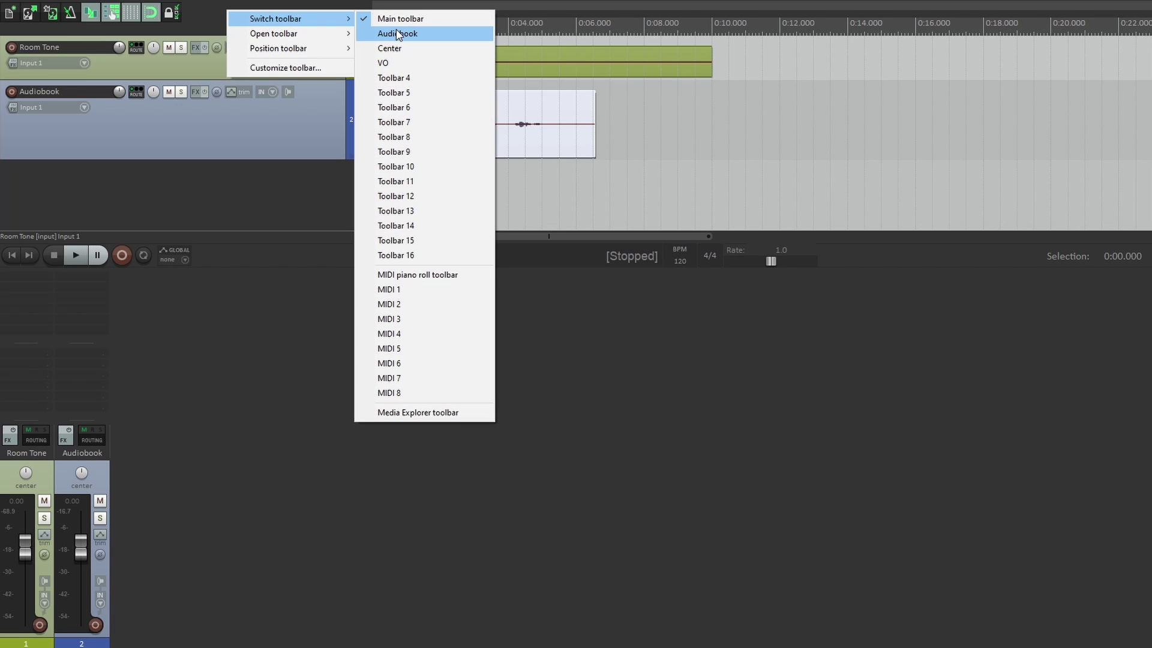
pyautogui.click(398, 33)
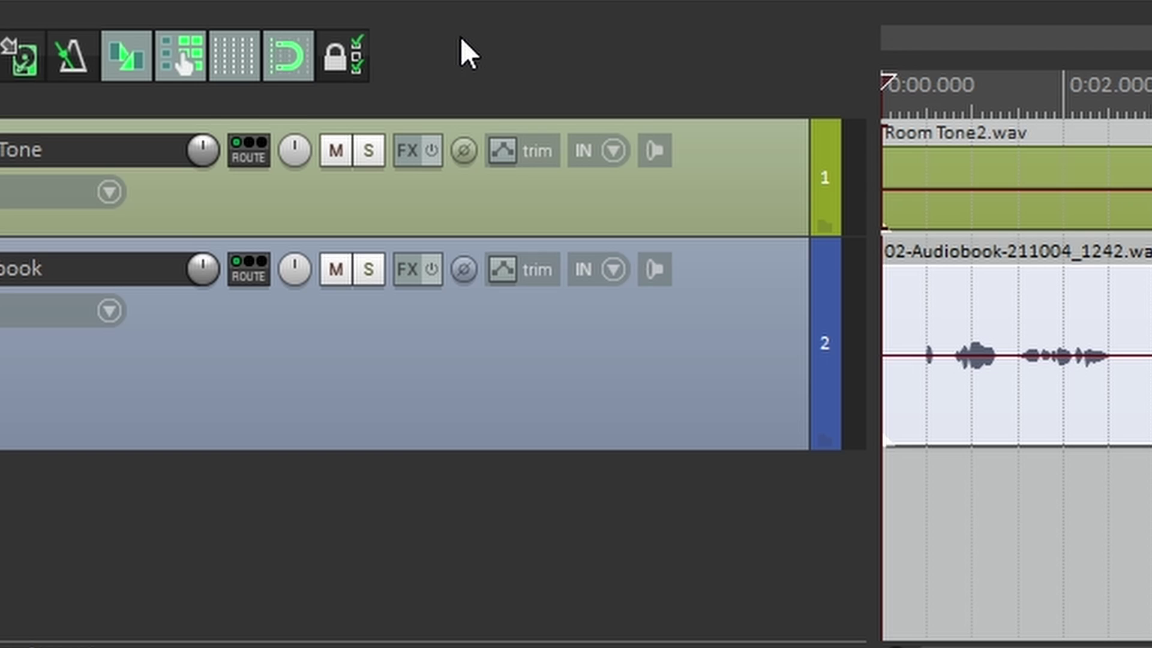
pyautogui.rightClick(463, 40)
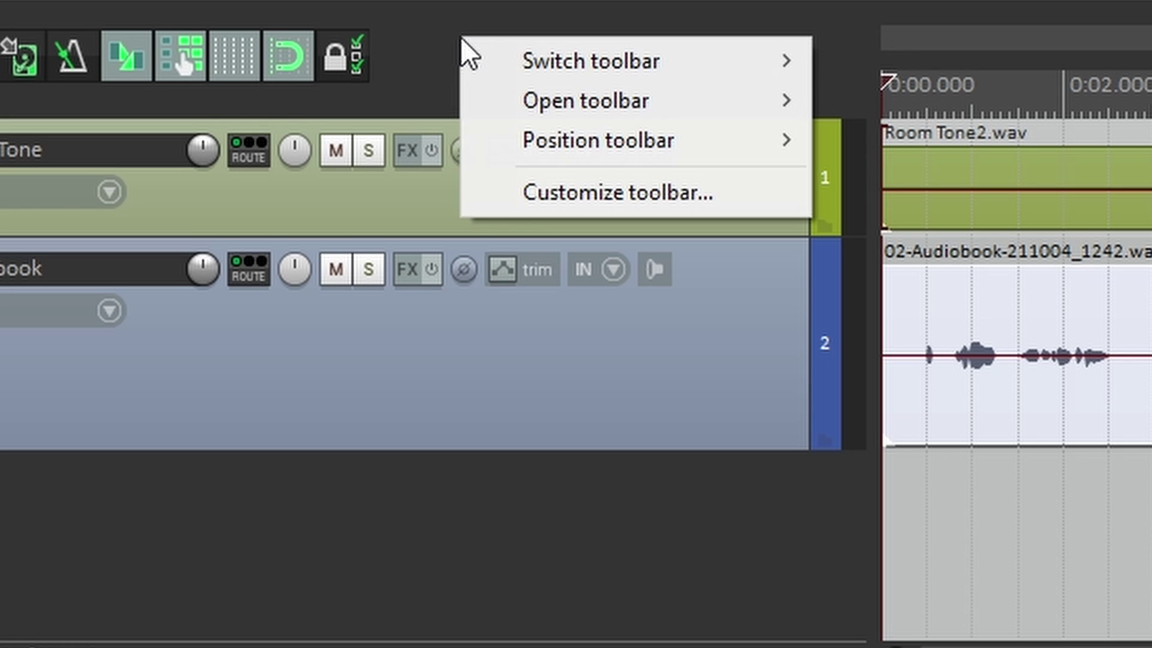
pyautogui.moveTo(602, 66)
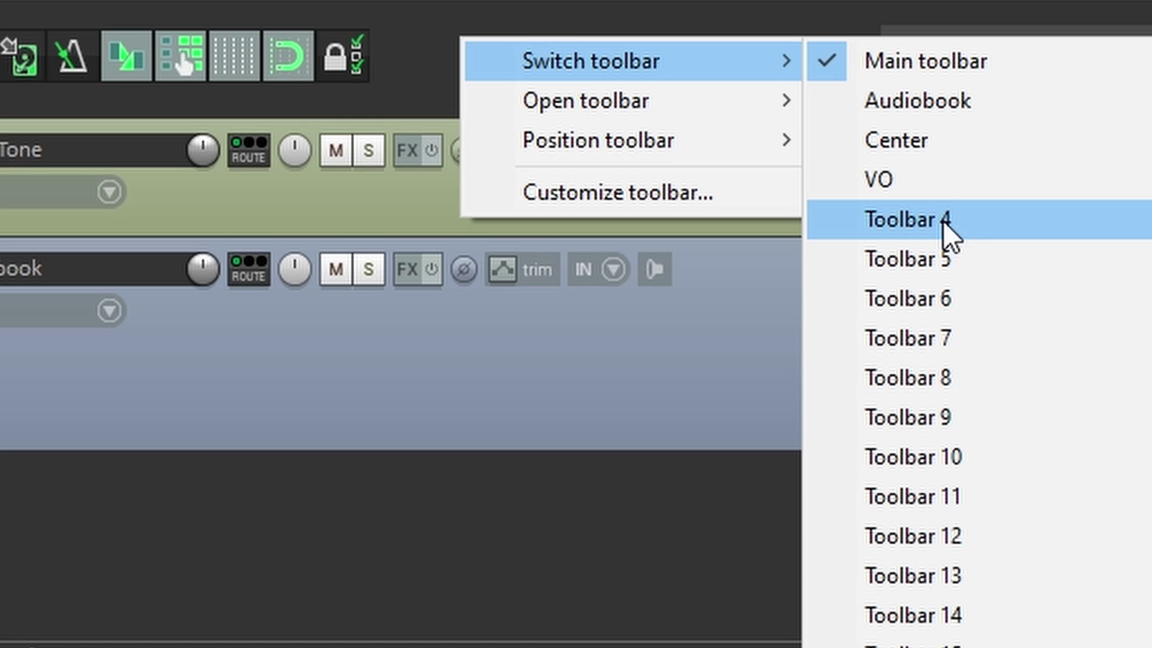
pyautogui.click(981, 221)
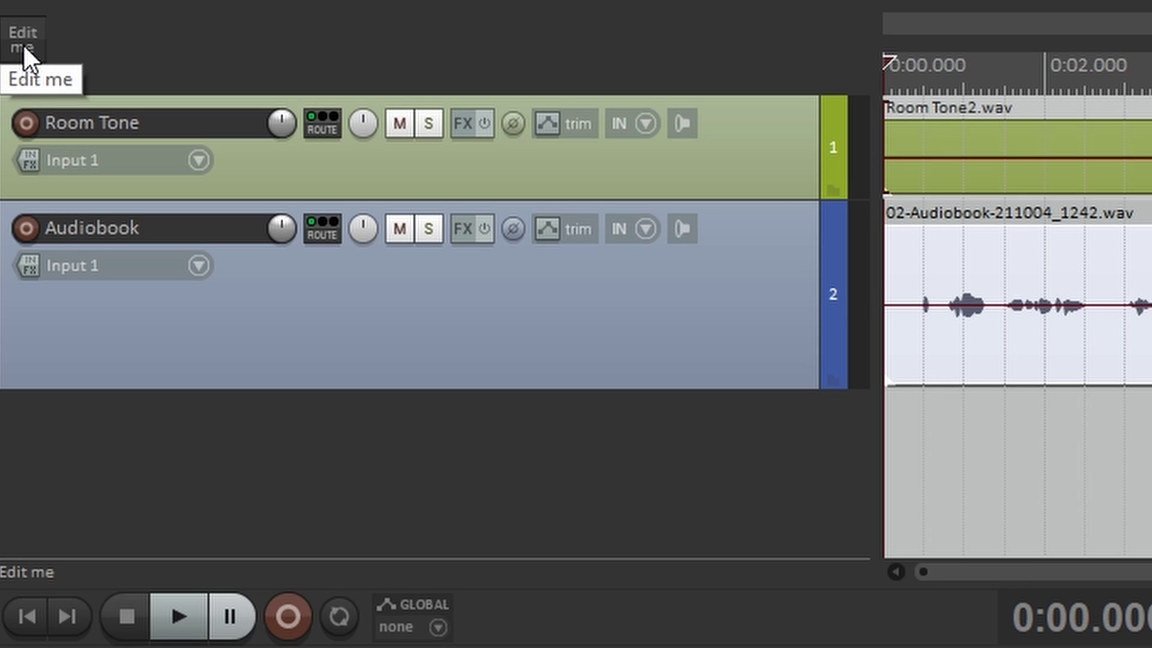
# Open Toolbar 4's customization from Edit me and retitle it 'audiobook toolbar'.
pyautogui.click(23, 44)
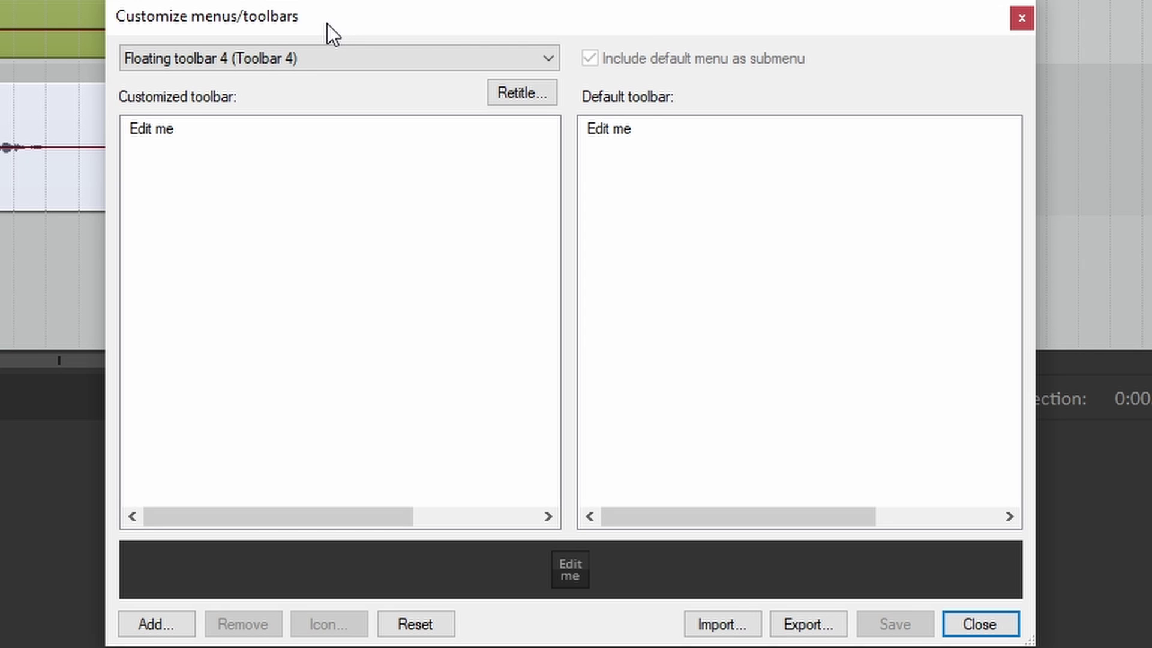
pyautogui.click(503, 99)
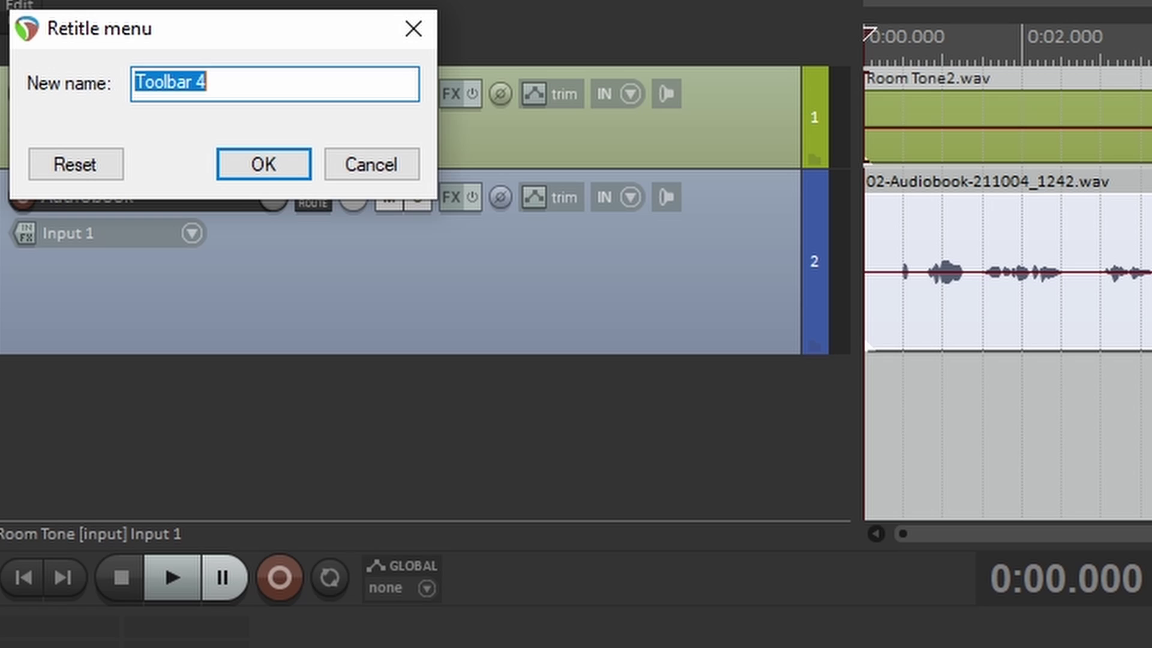
pyautogui.write('audi')
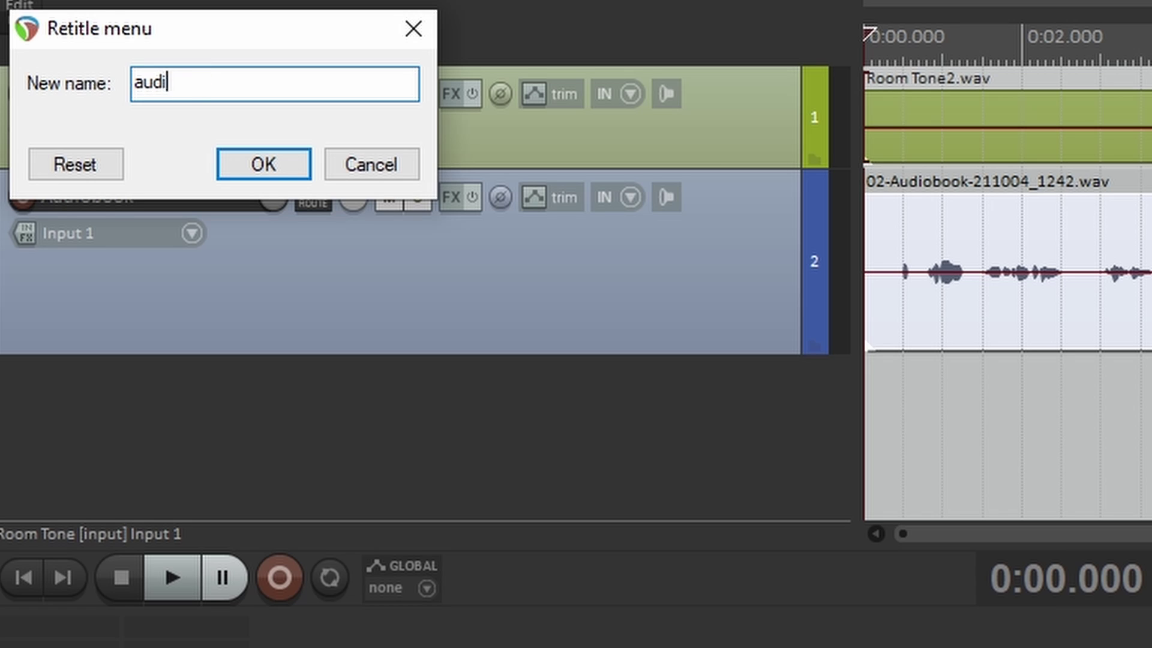
pyautogui.write('obook toolb')
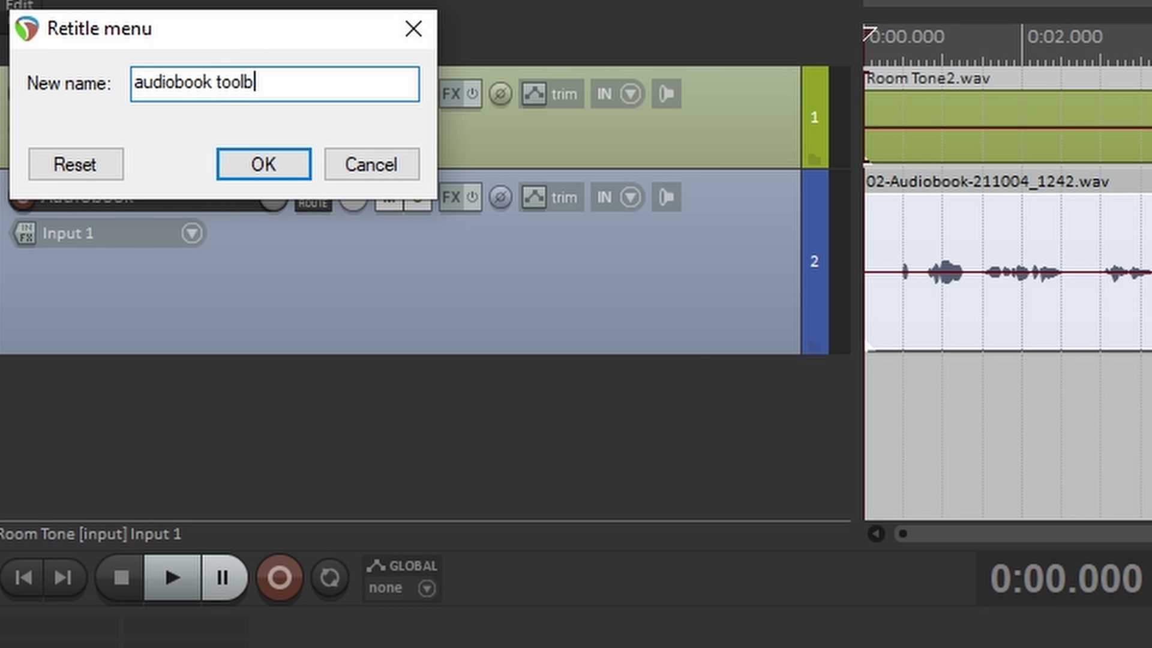
pyautogui.write('ar')
pyautogui.click(273, 168)
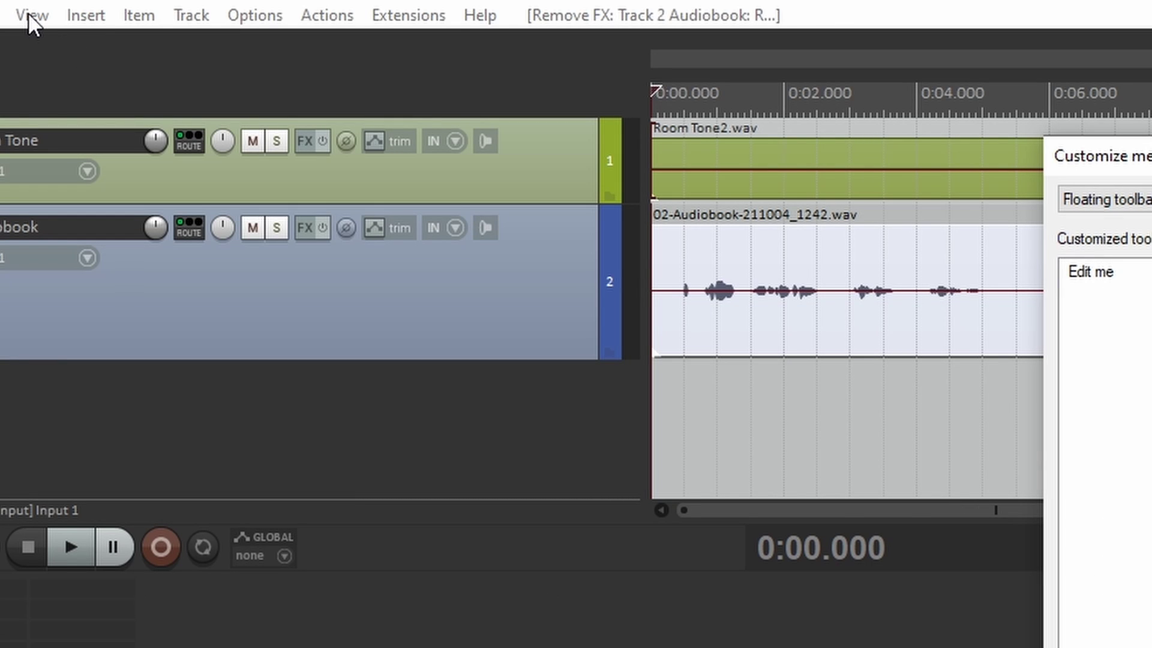
# Open the FX Browser from the View menu.
pyautogui.click(30, 15)
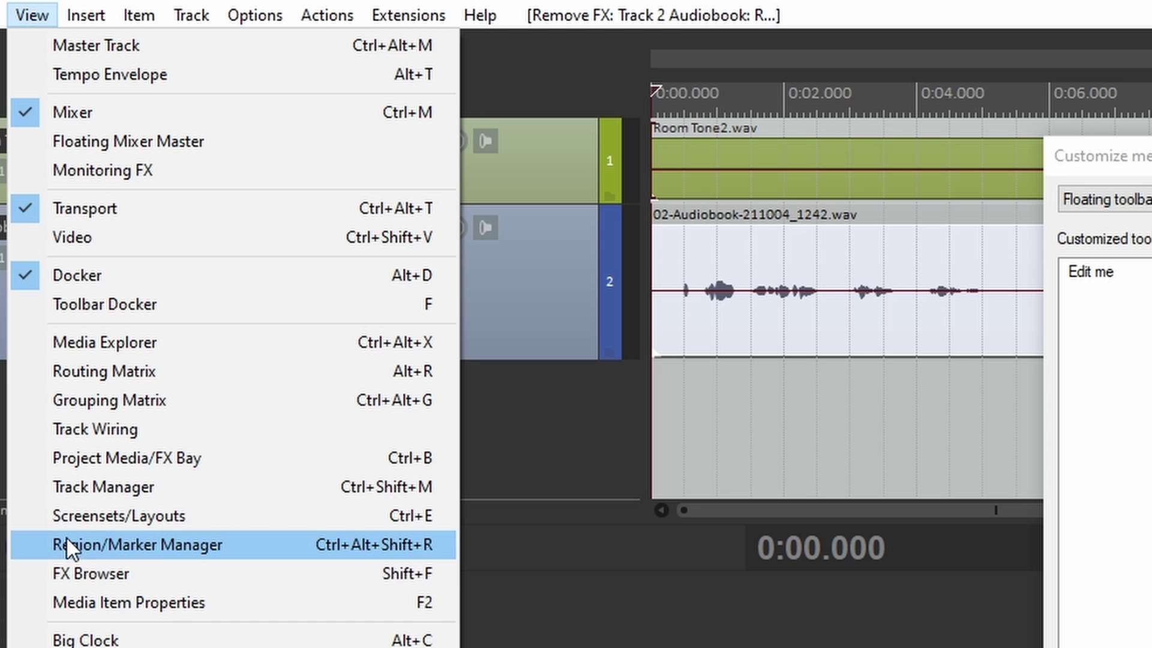
pyautogui.click(410, 574)
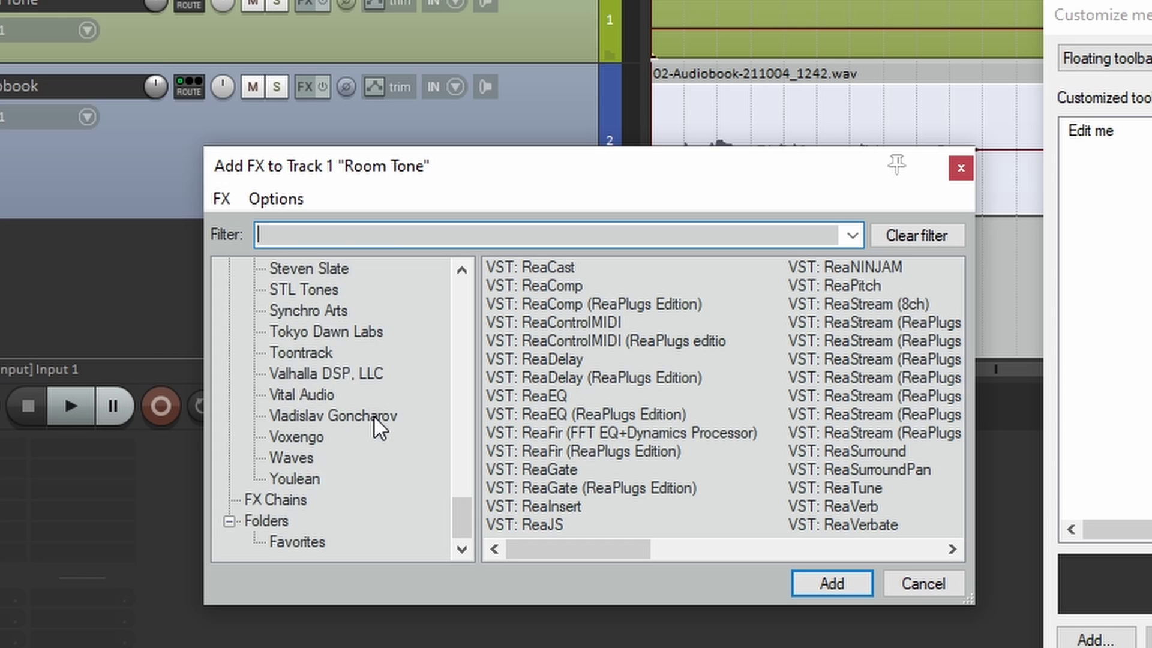
pyautogui.scroll(20, 373, 415)
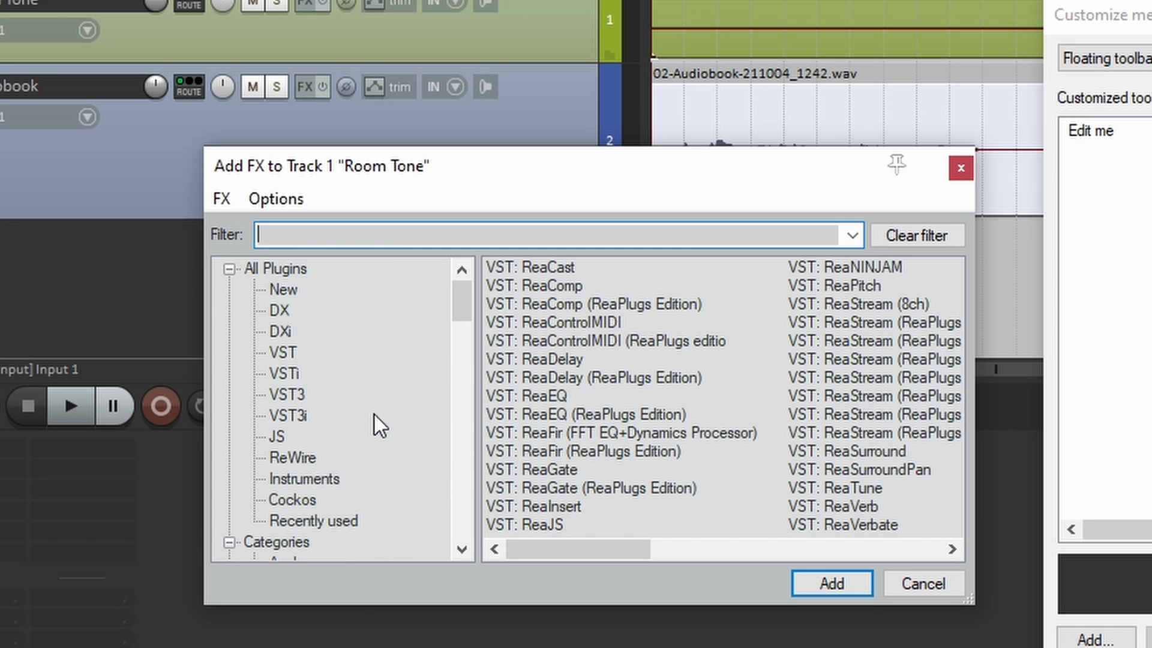
pyautogui.scroll(-20, 374, 414)
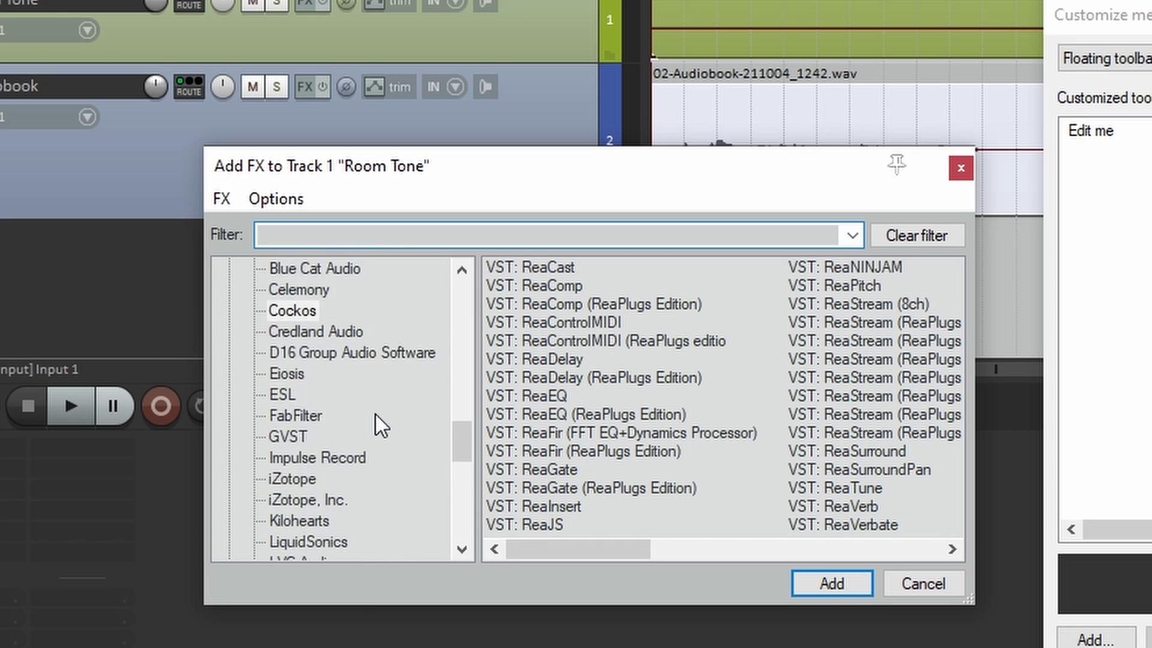
pyautogui.scroll(-2, 375, 424)
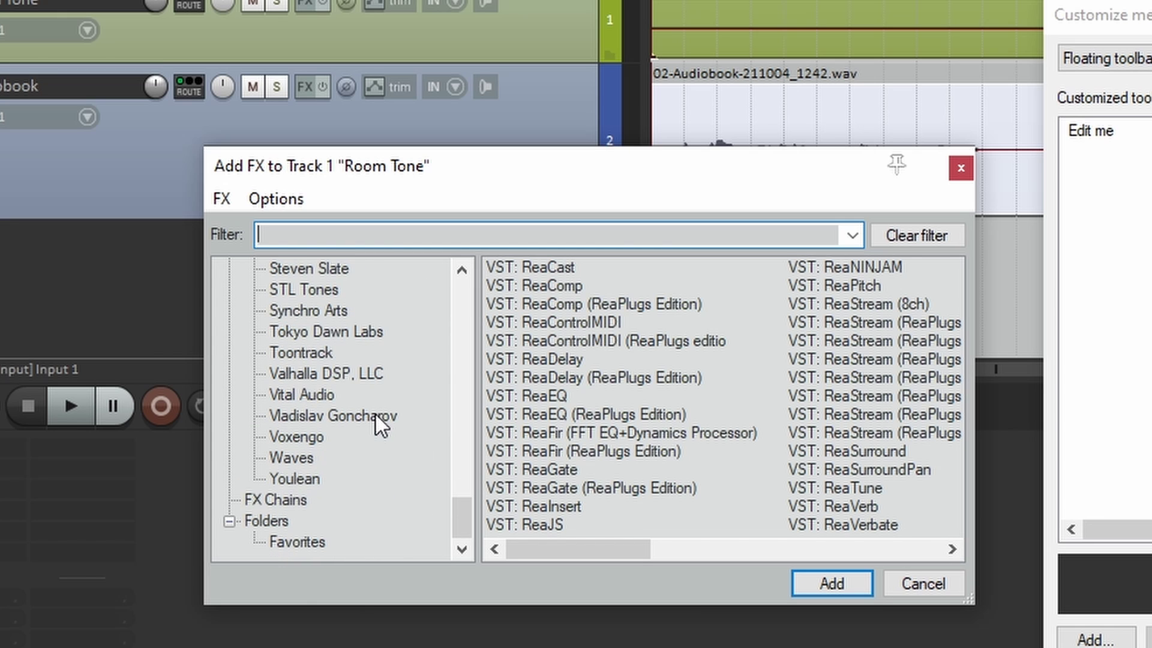
# Show the Cockos plugins and bring up the options for VST: ReaComp.
pyautogui.click(271, 499)
pyautogui.scroll(10, 314, 444)
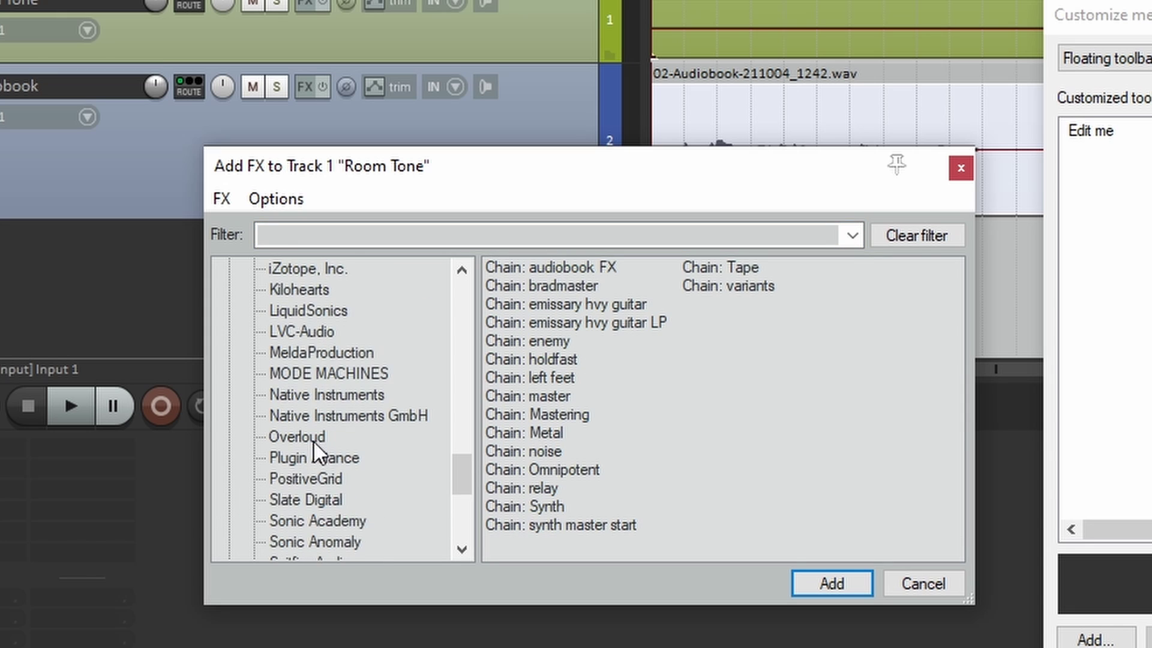
pyautogui.click(311, 397)
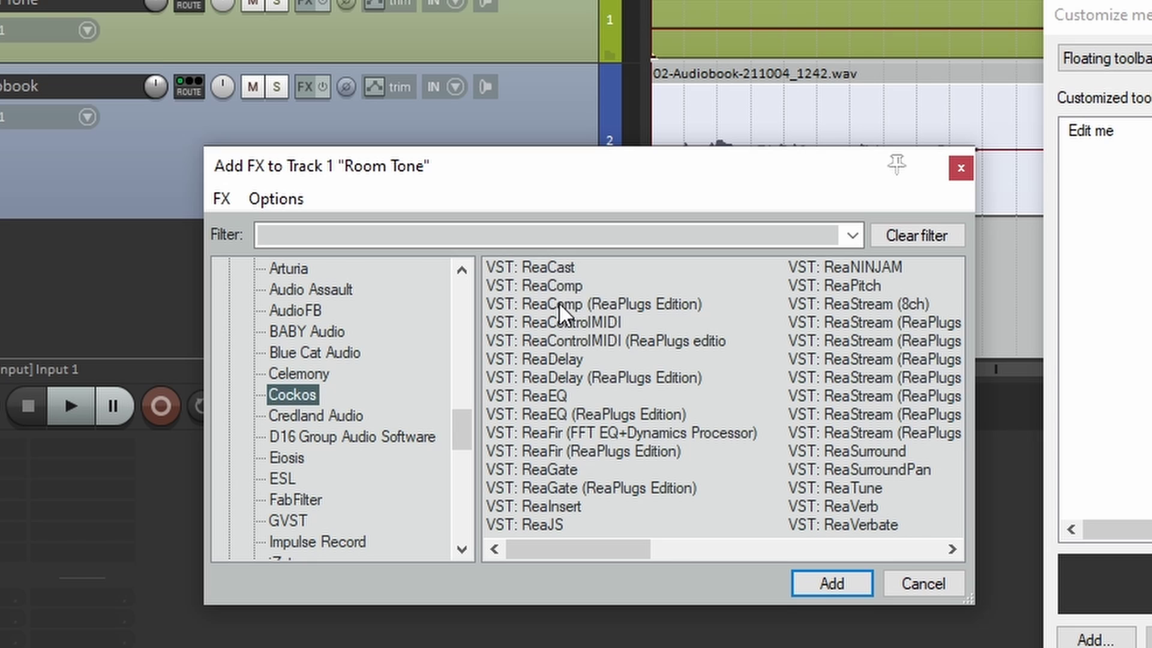
pyautogui.click(557, 285)
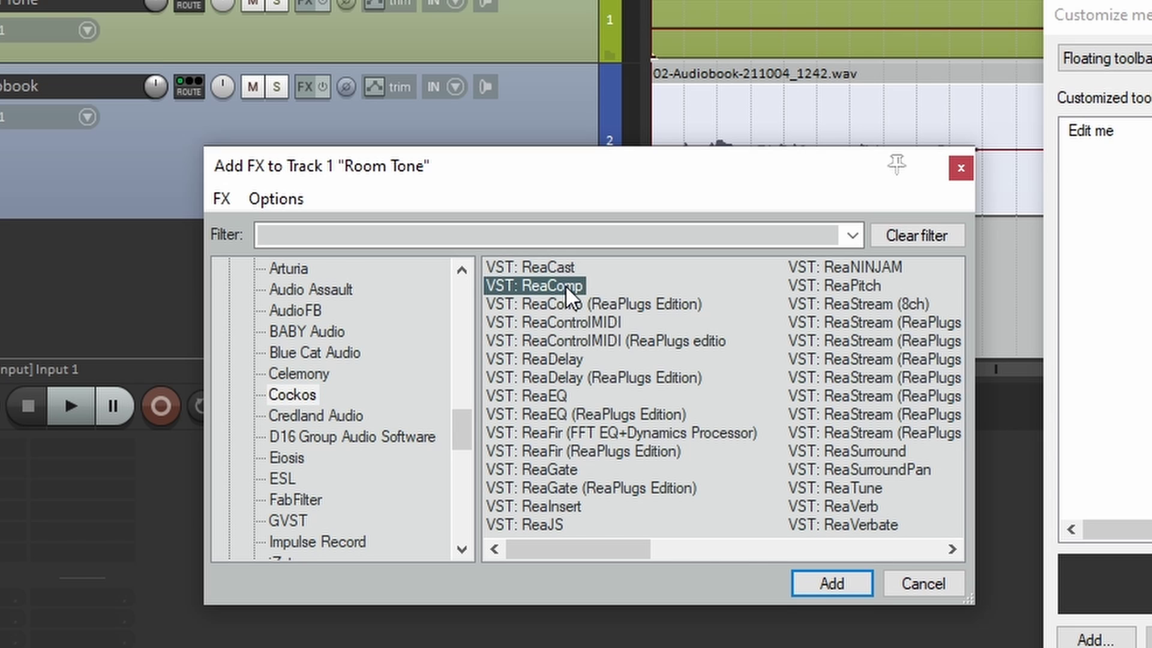
pyautogui.rightClick(565, 285)
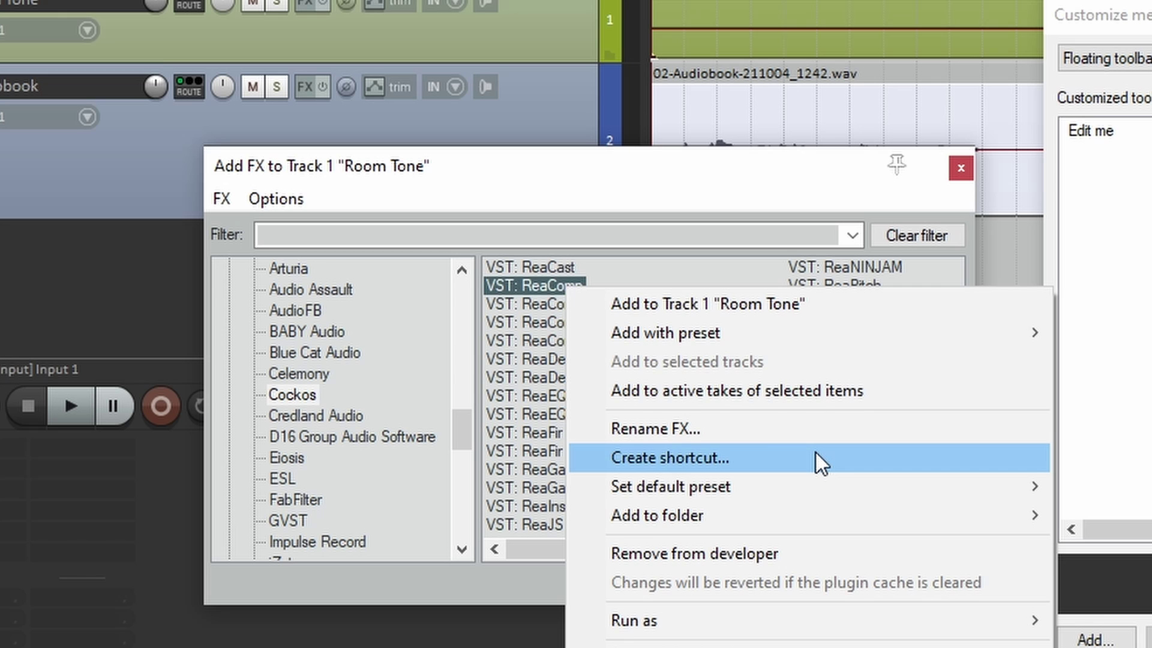
# Cancel the ReaComp shortcut dialog, close the FX Browser, and select Edit me in the toolbar customizer.
pyautogui.click(816, 458)
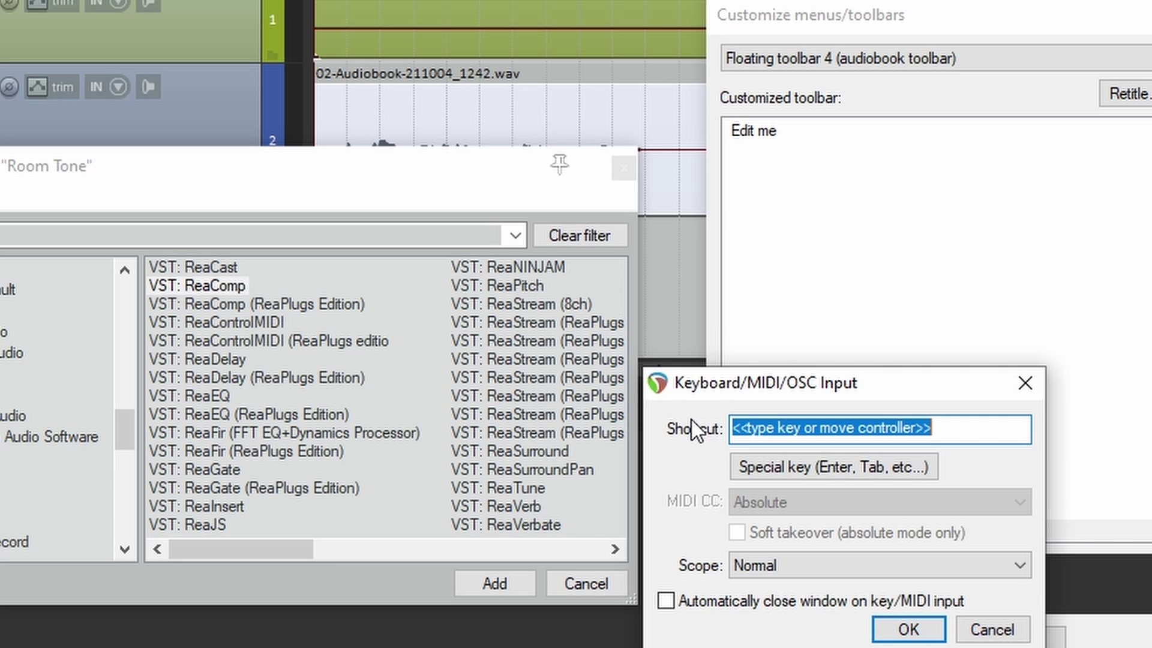
pyautogui.click(1023, 384)
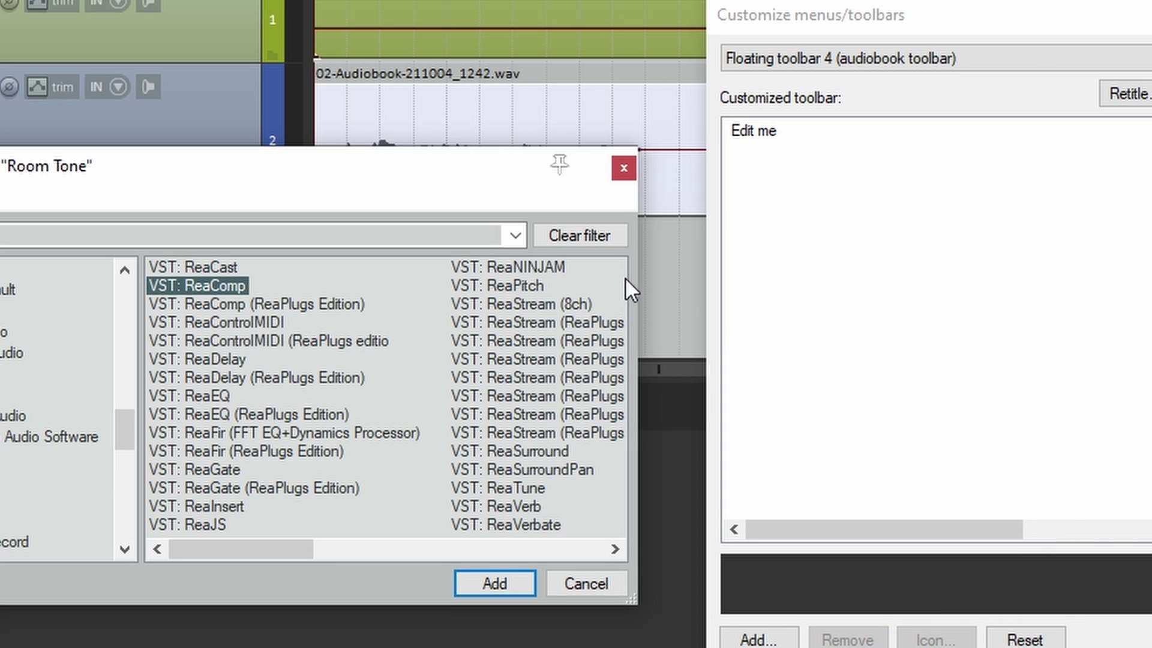
pyautogui.click(622, 168)
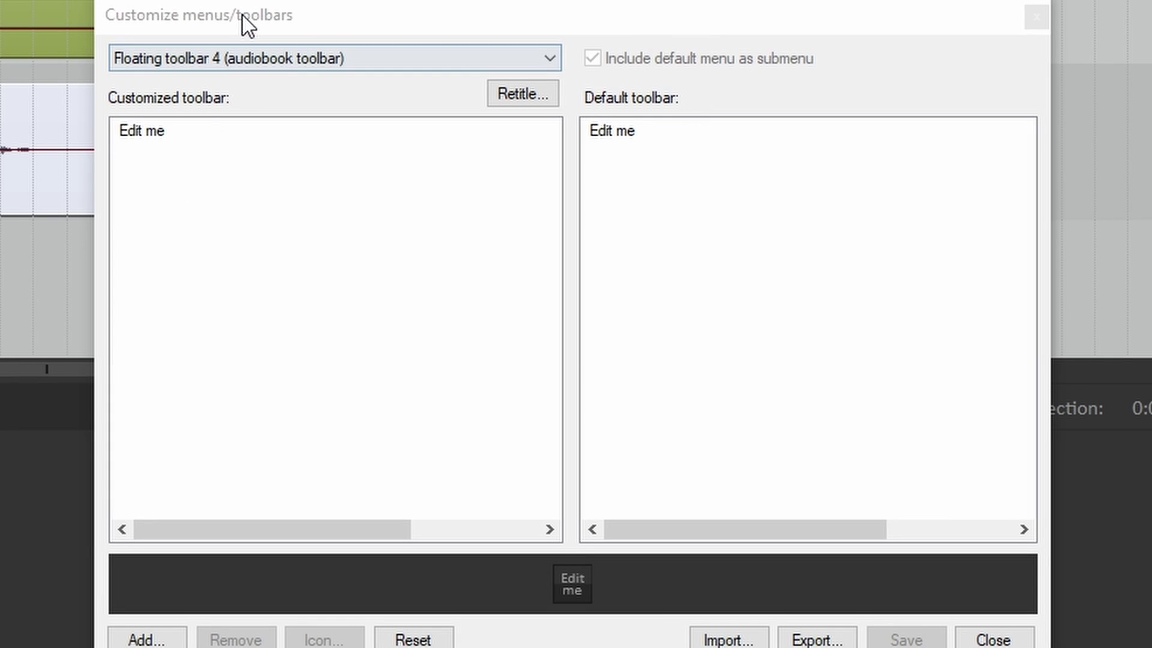
pyautogui.click(242, 15)
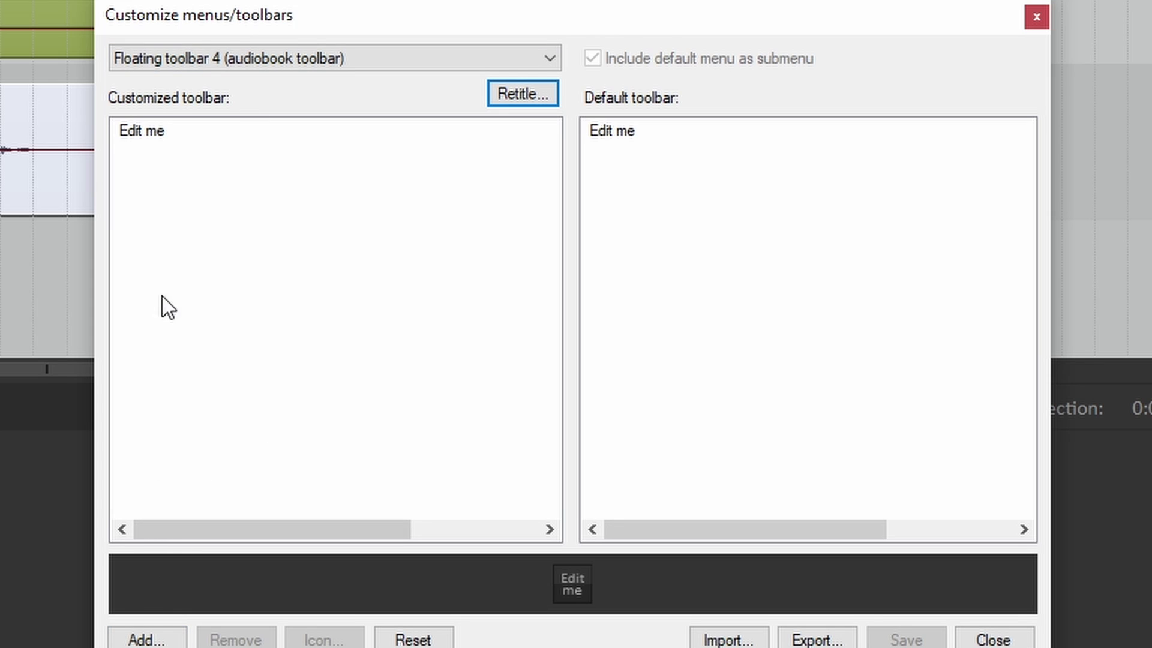
pyautogui.click(152, 133)
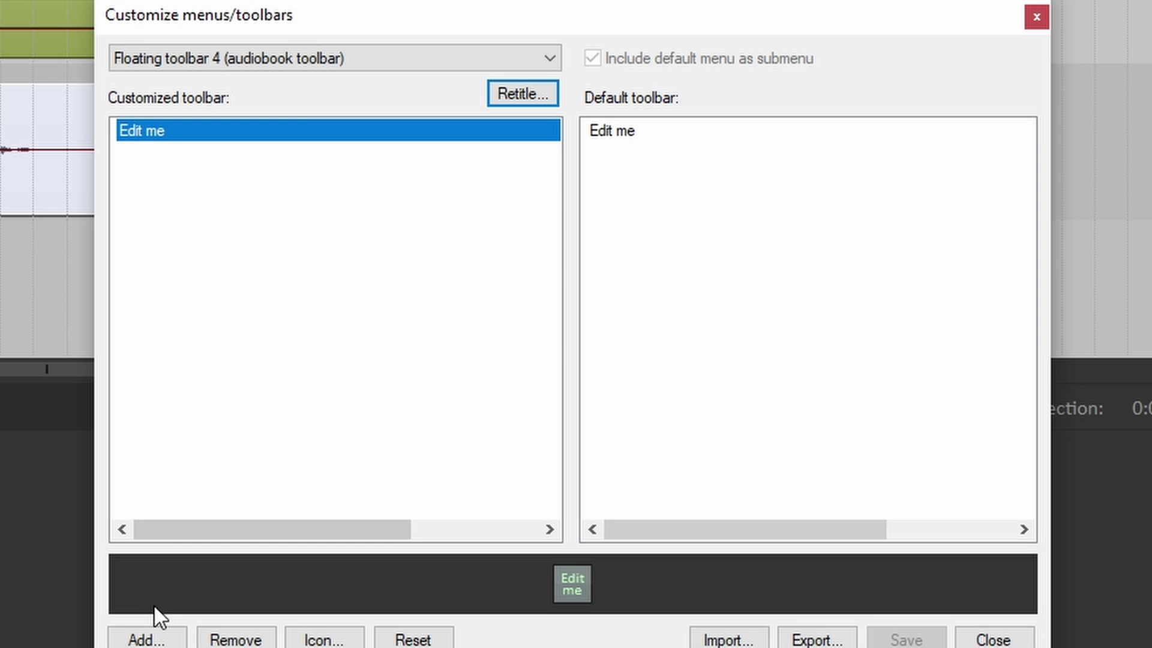
# Add an Insert FX: VST: ReaComp (Cockos) button, found by filtering actions for 'reacomp'.
pyautogui.click(147, 639)
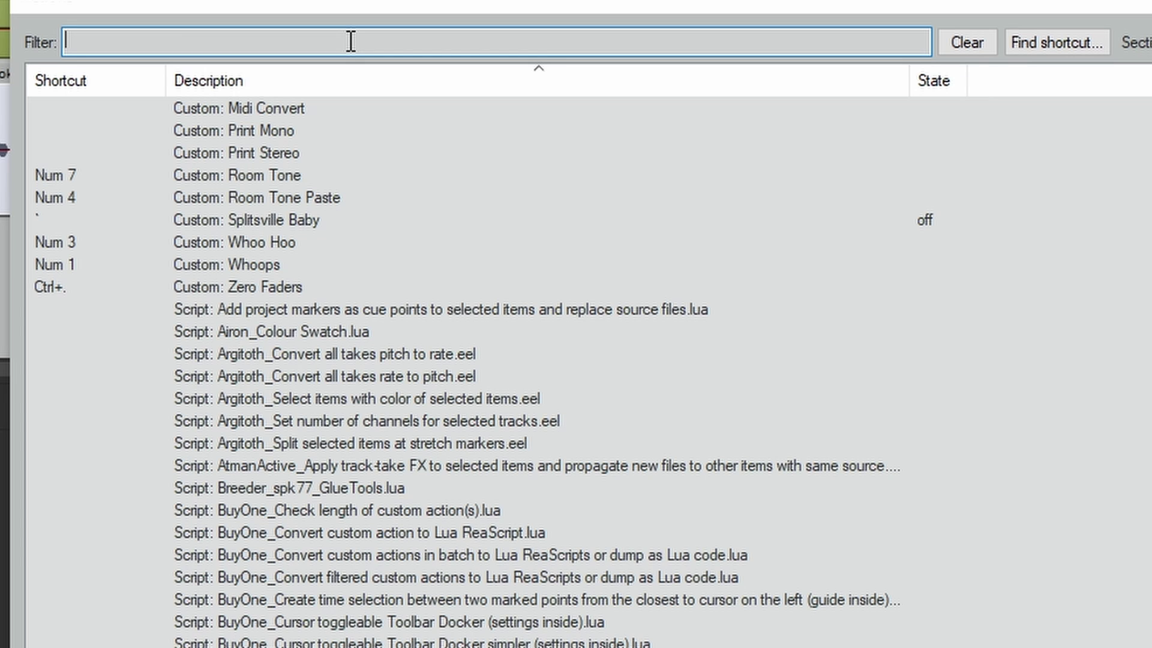
pyautogui.write('reacomp')
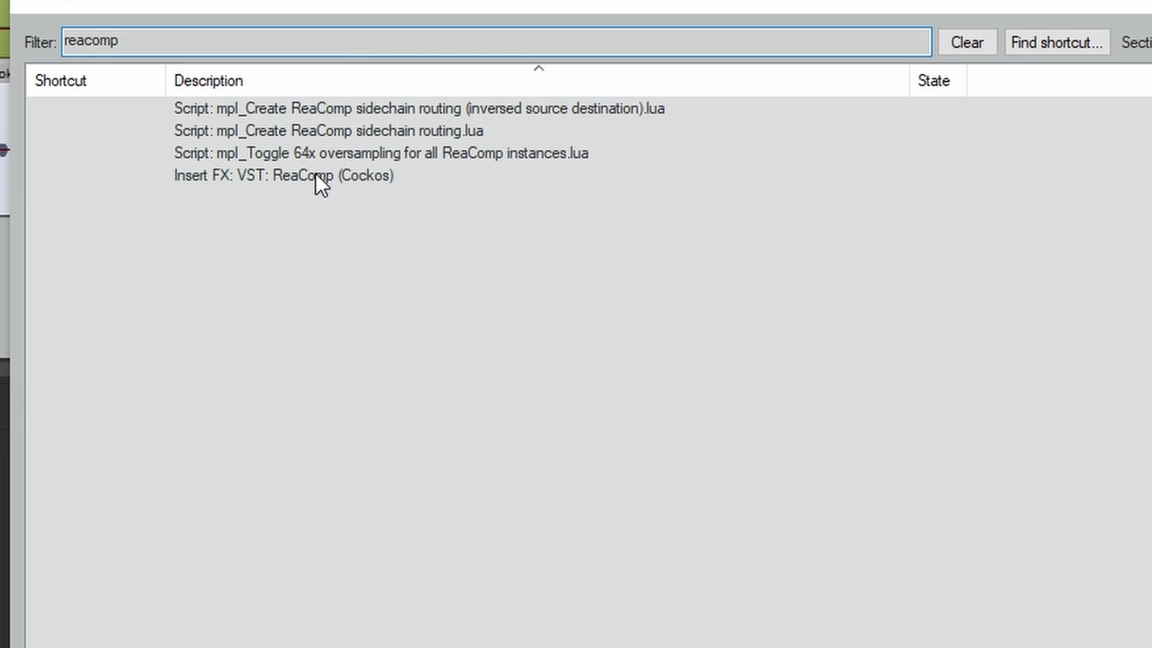
pyautogui.click(248, 177)
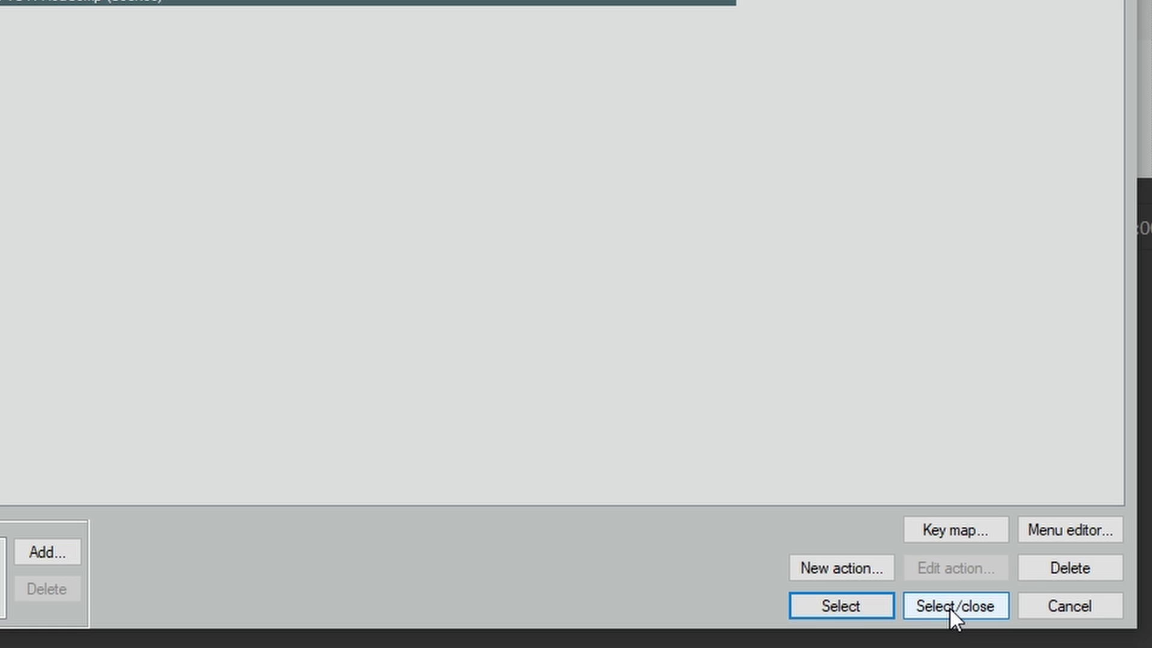
pyautogui.click(949, 607)
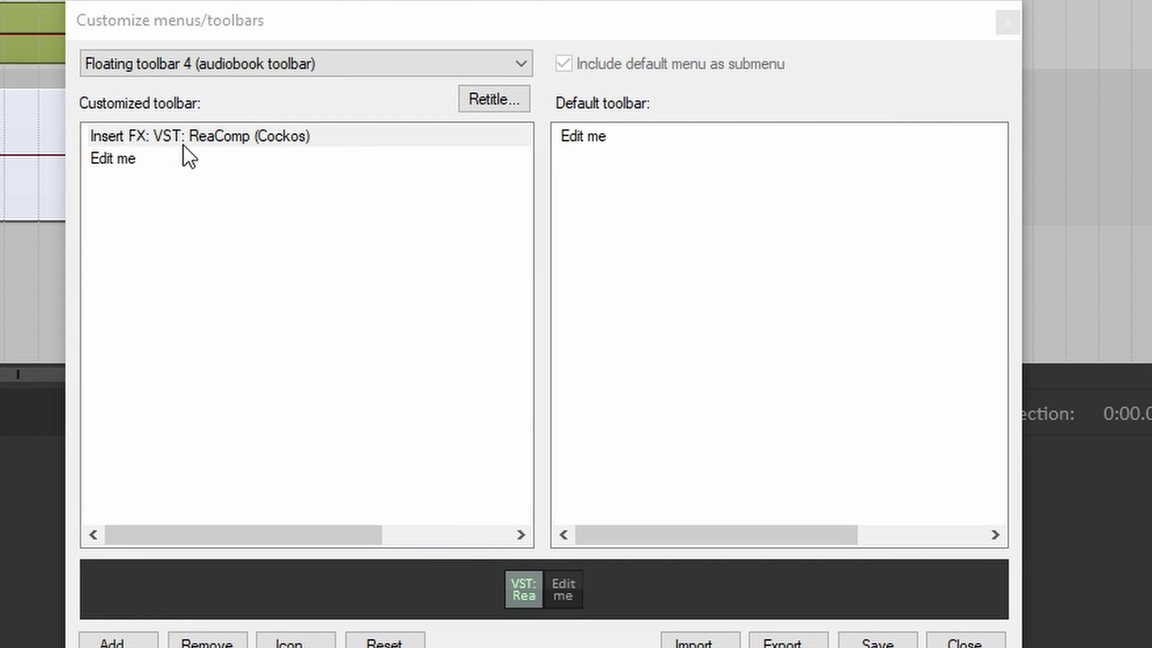
pyautogui.click(190, 138)
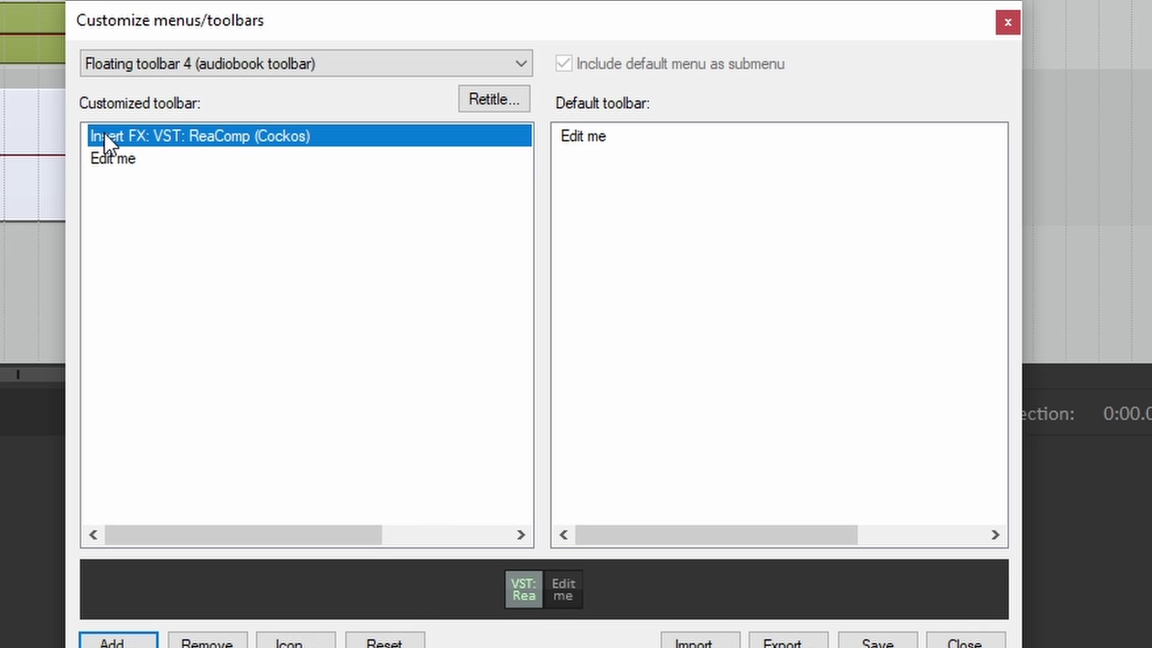
# Give the ReaComp button the text label 'ReaComp' and make it double width.
pyautogui.rightClick(275, 131)
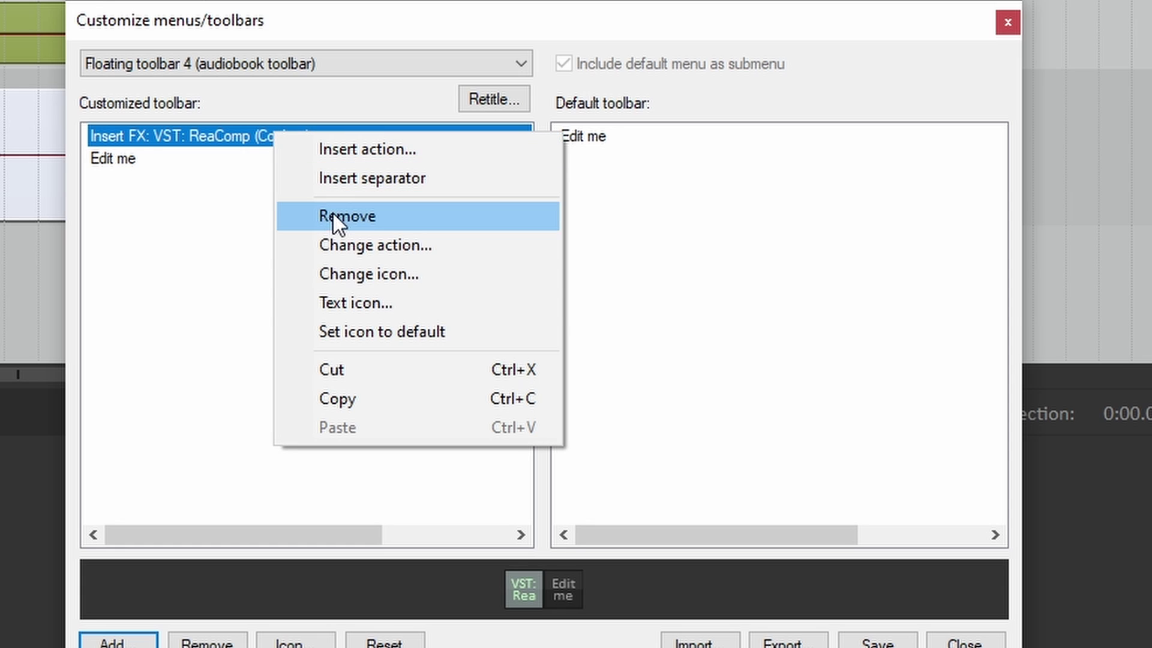
pyautogui.click(437, 308)
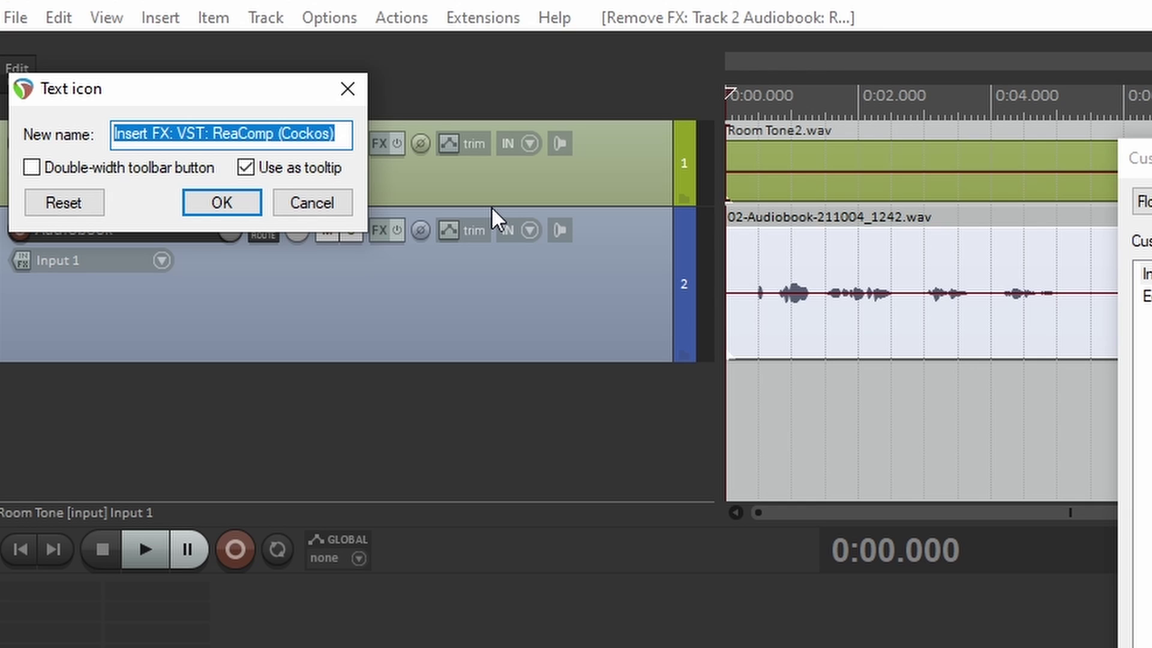
pyautogui.write('ReaCom')
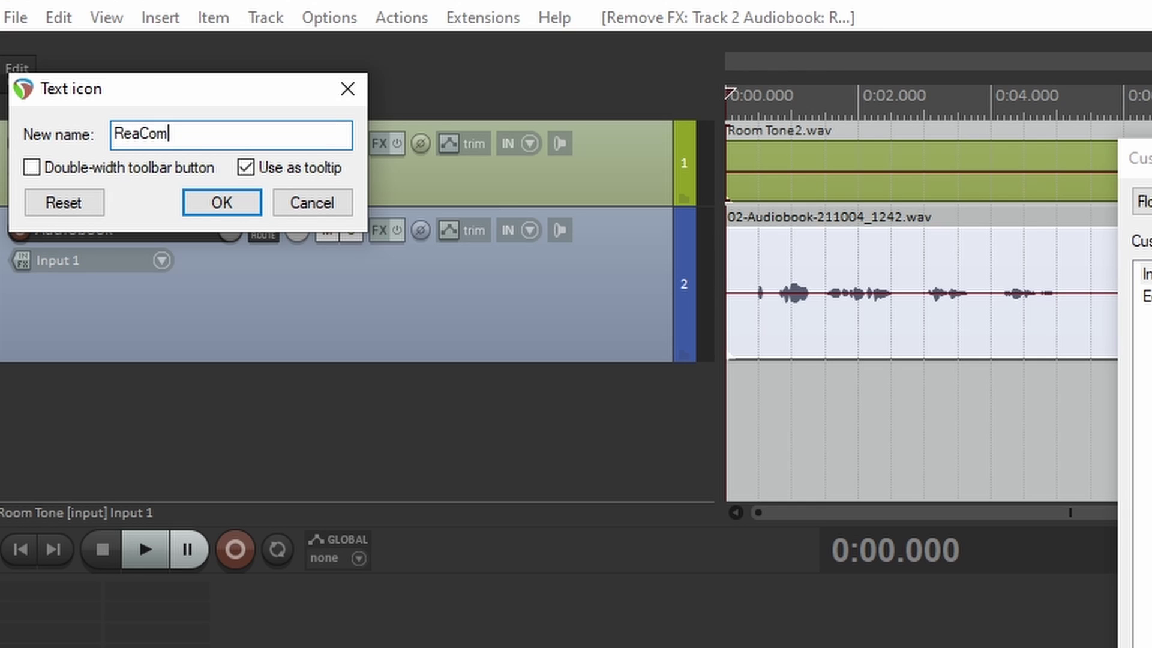
pyautogui.write('p')
pyautogui.click(161, 170)
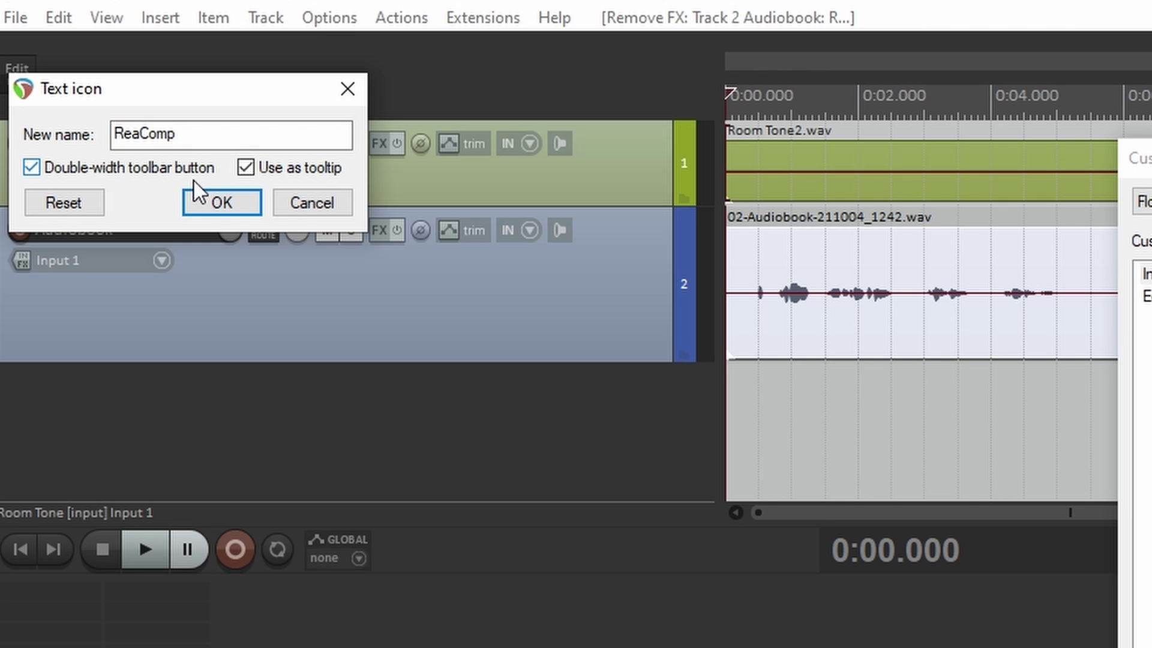
pyautogui.click(206, 197)
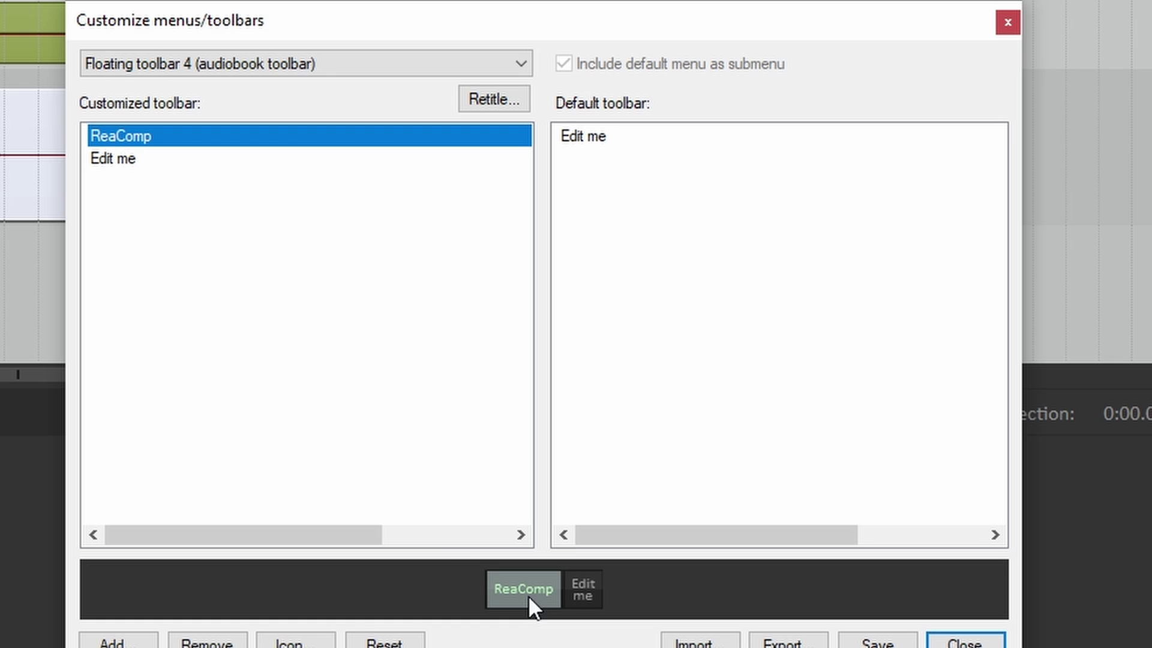
# Remove the Edit me placeholder and save the toolbar with only the ReaComp button.
pyautogui.click(127, 161)
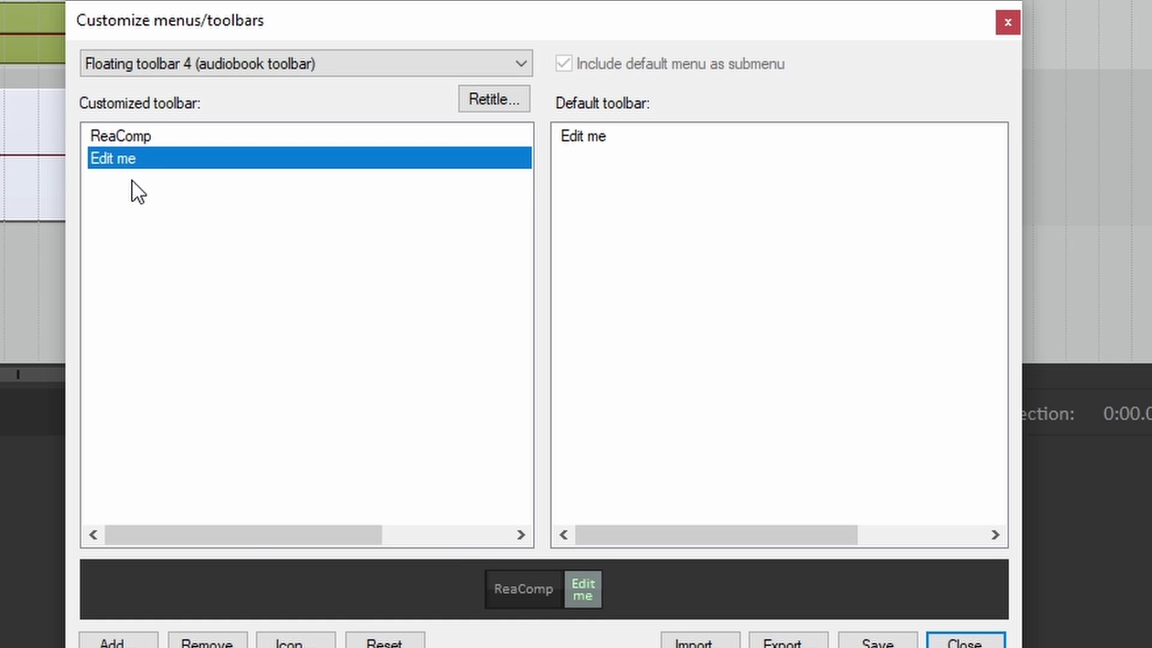
pyautogui.click(207, 642)
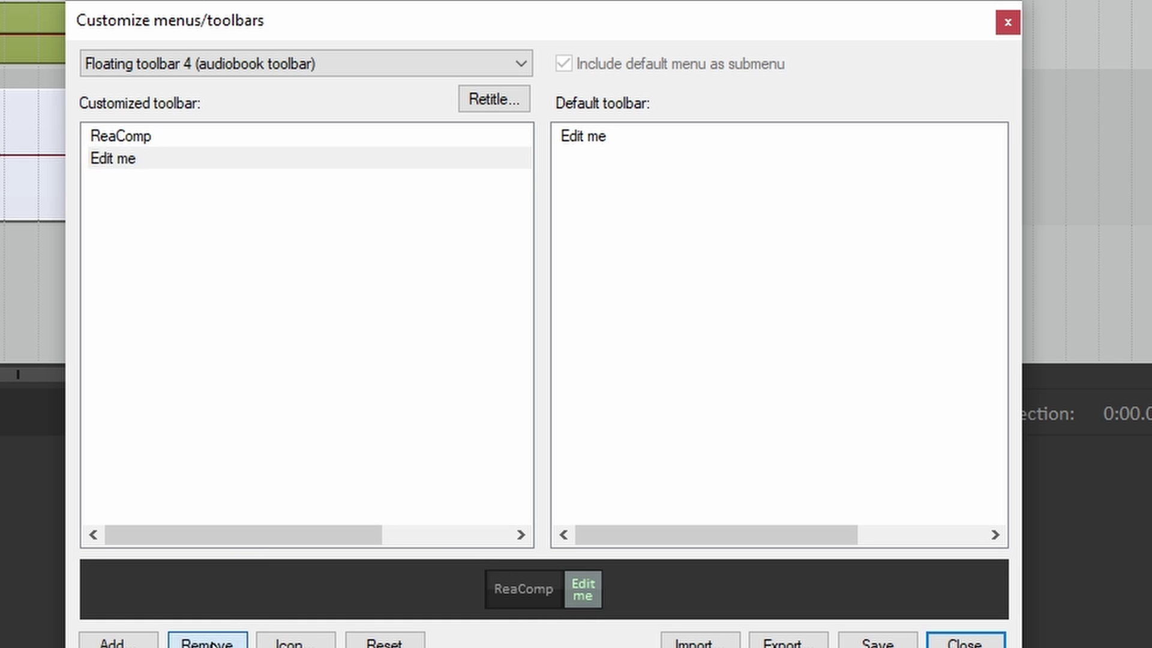
pyautogui.click(145, 136)
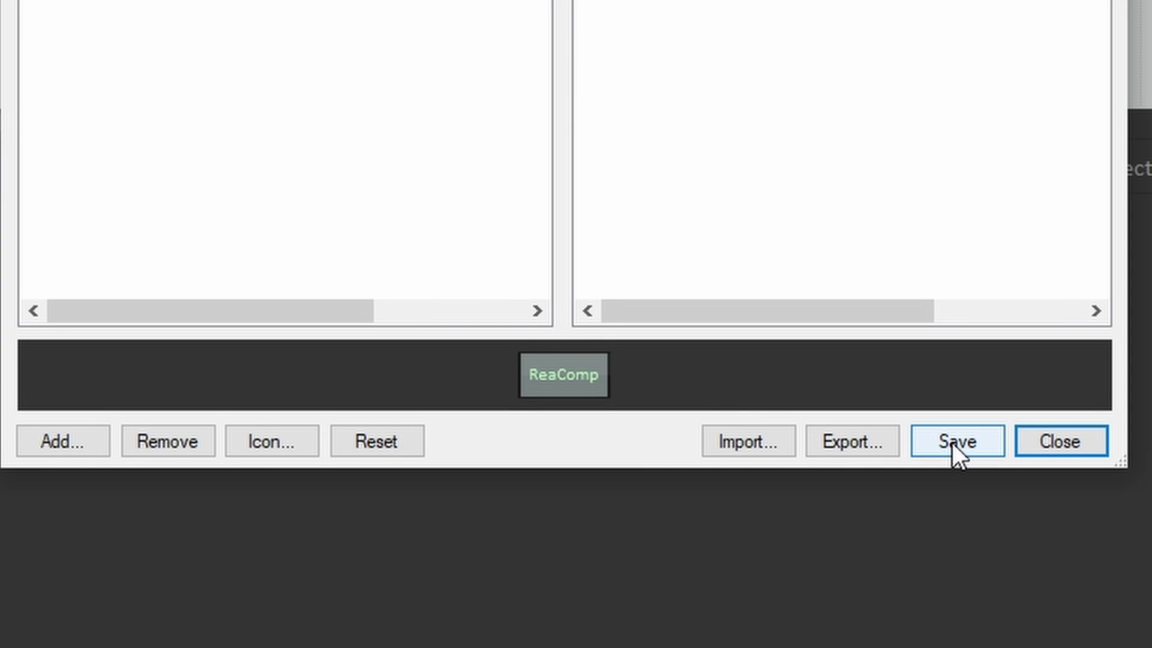
pyautogui.click(954, 442)
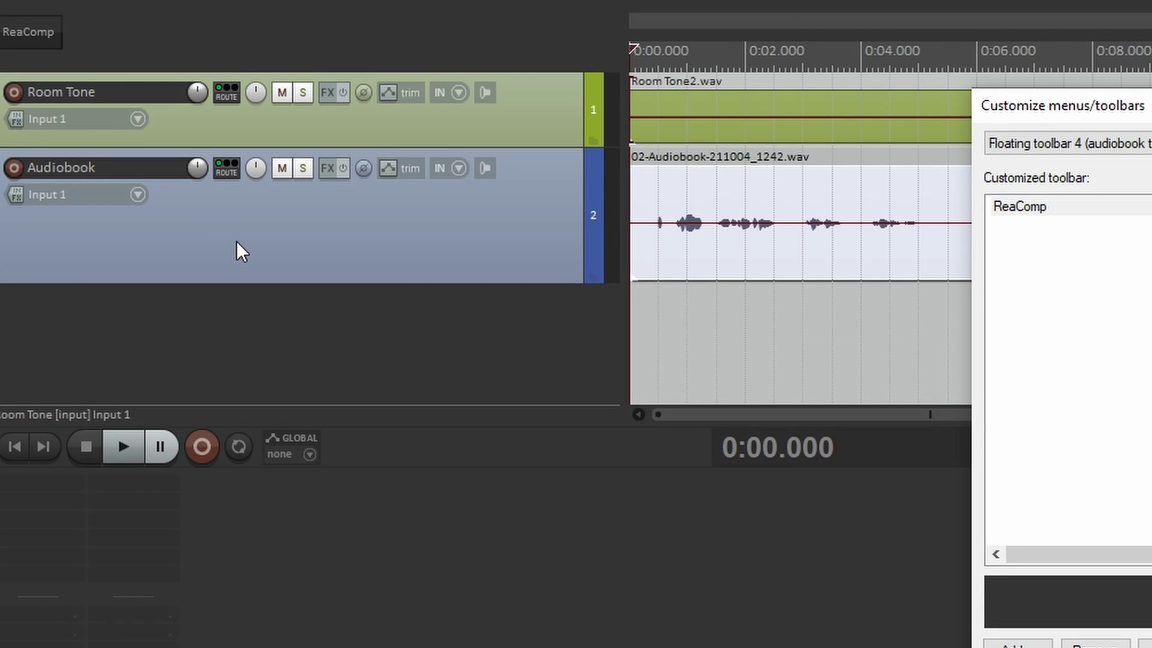
# Insert ReaComp on the selected Audiobook track via the new toolbar button, then close its window.
pyautogui.click(237, 240)
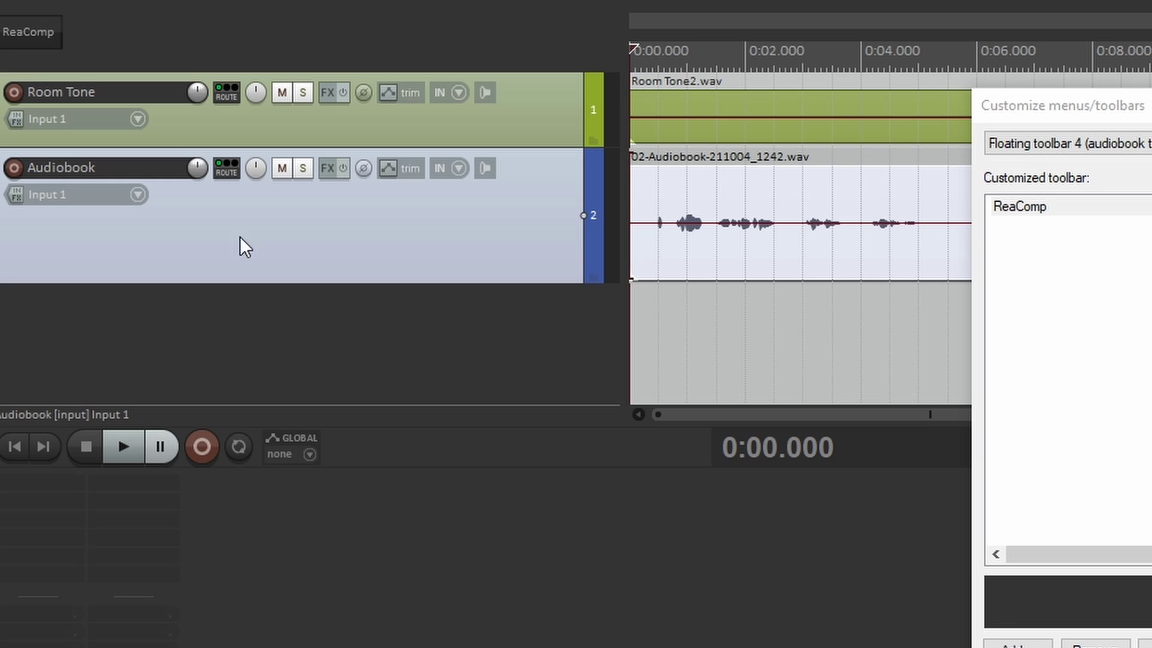
pyautogui.click(29, 34)
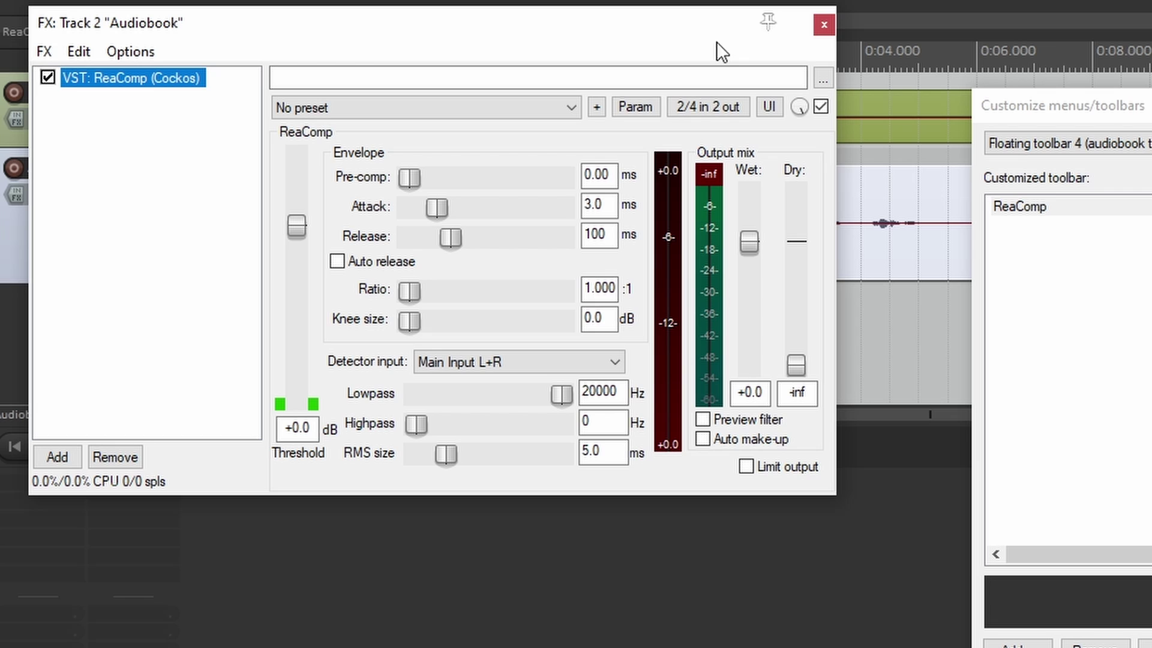
pyautogui.click(824, 25)
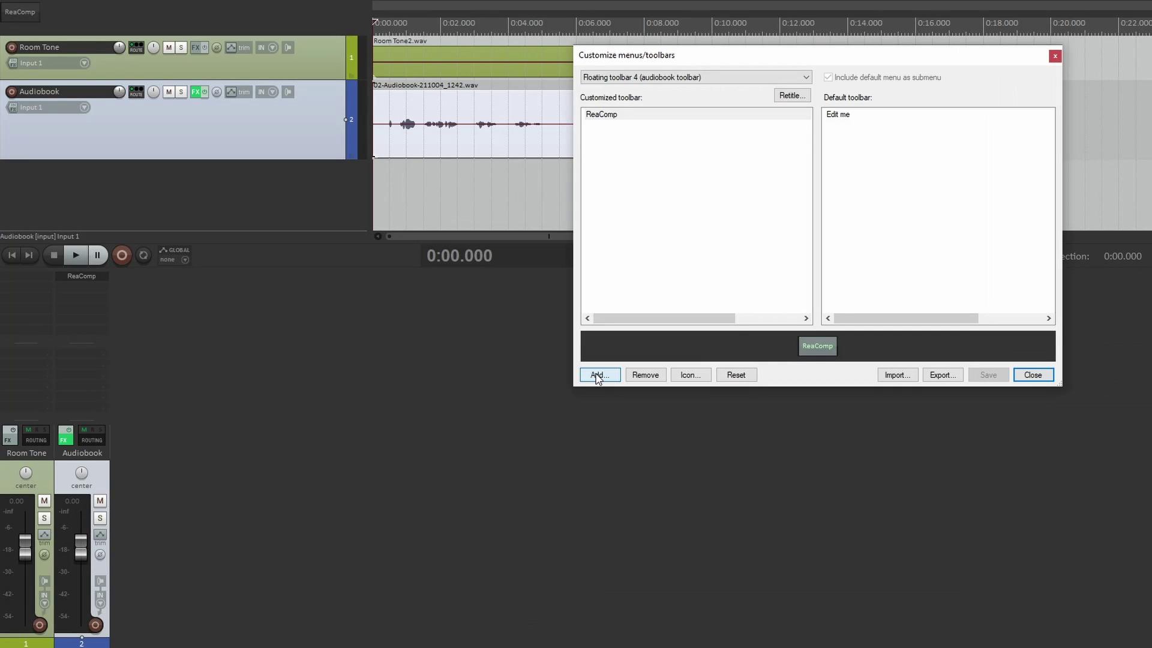
# Add the Custom: Room Tone action to the audiobook toolbar.
pyautogui.click(189, 584)
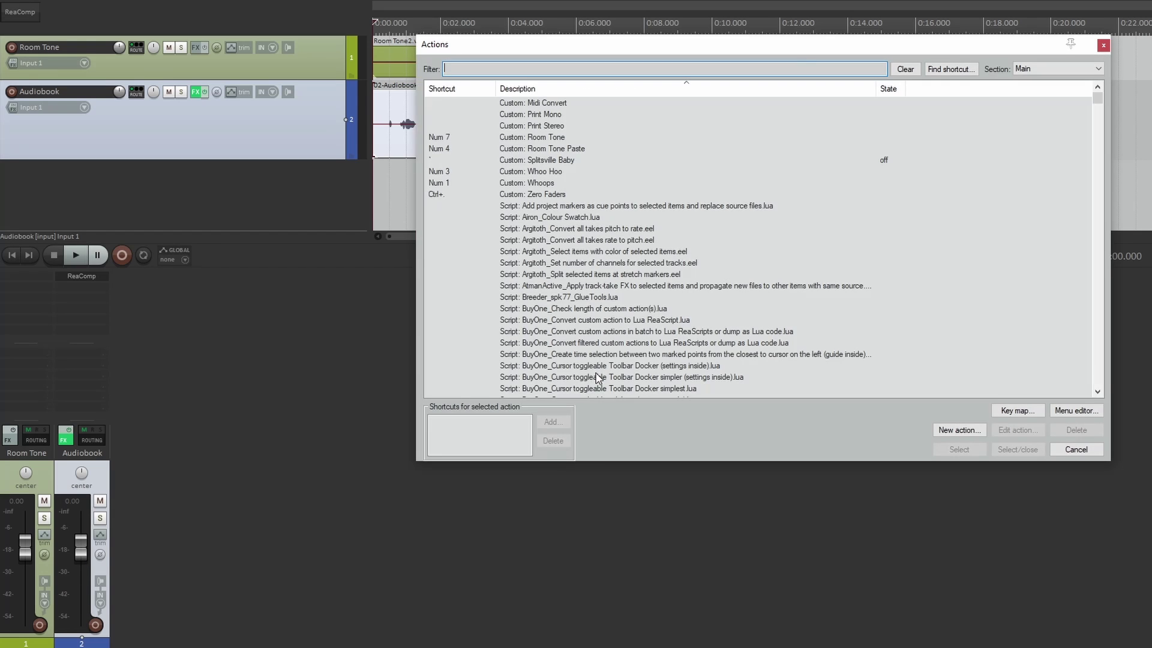
pyautogui.click(534, 137)
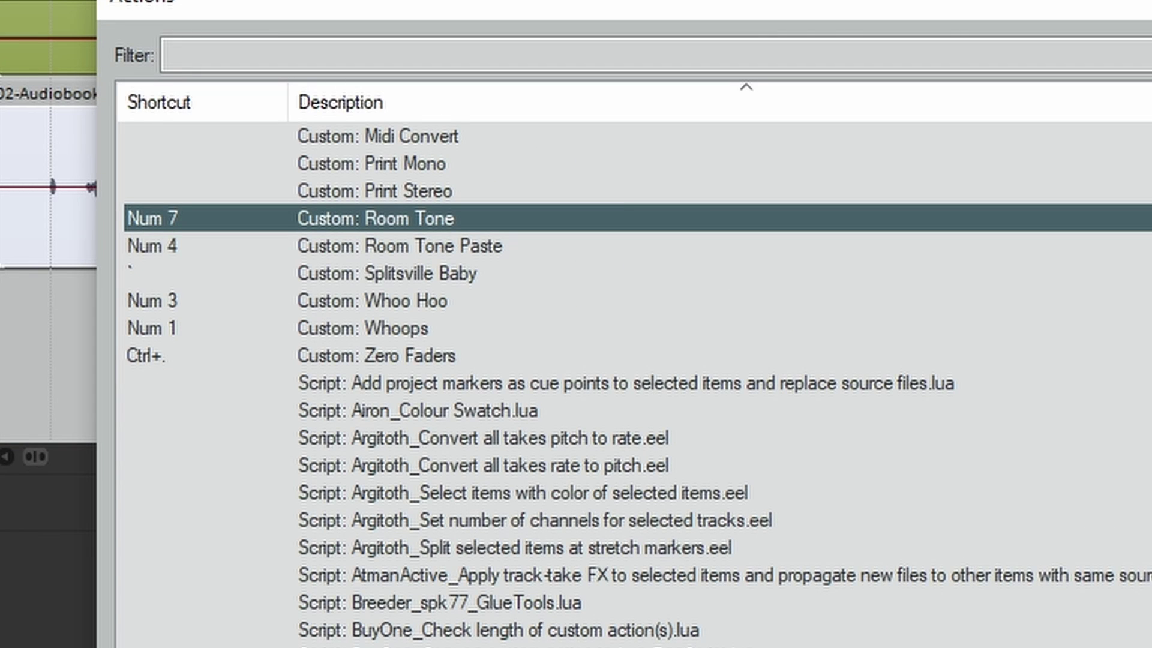
pyautogui.press('Return')
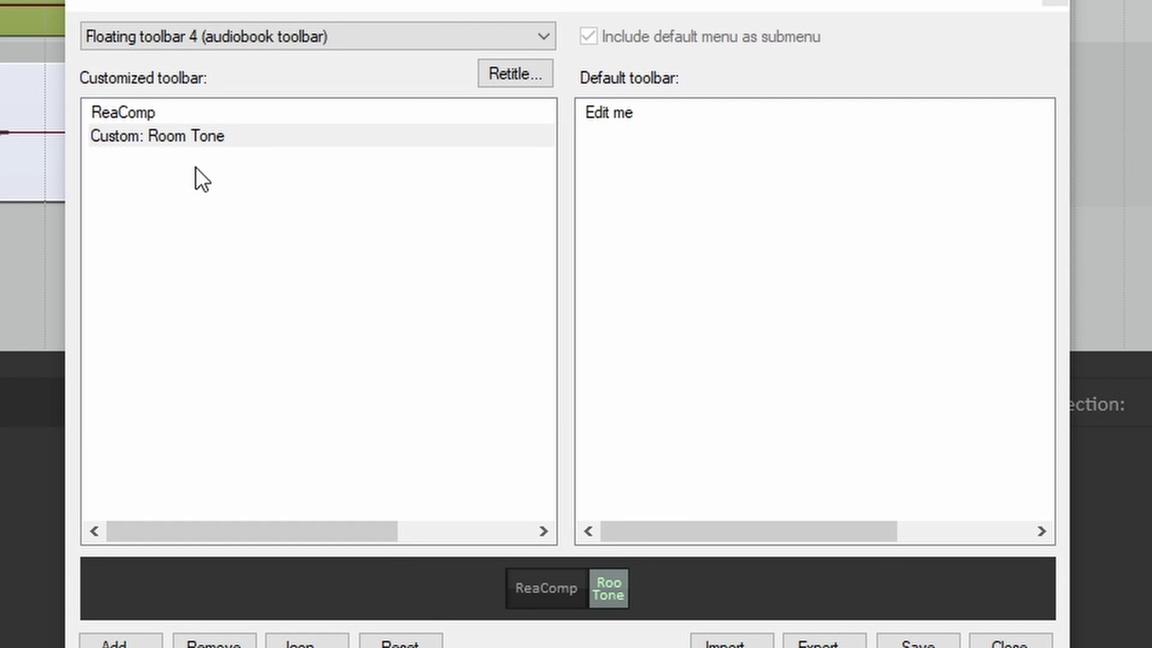
pyautogui.click(186, 139)
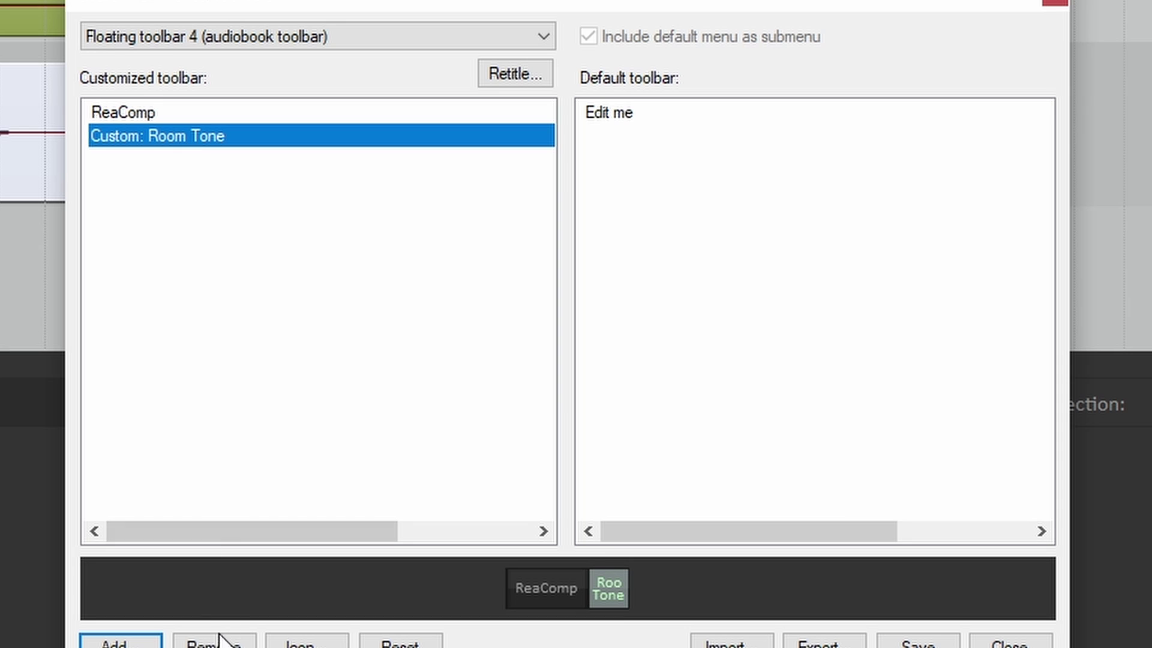
# Relabel the button 'Room Tone' by deleting the 'Custom: ' prefix, and make it double width.
pyautogui.rightClick(177, 136)
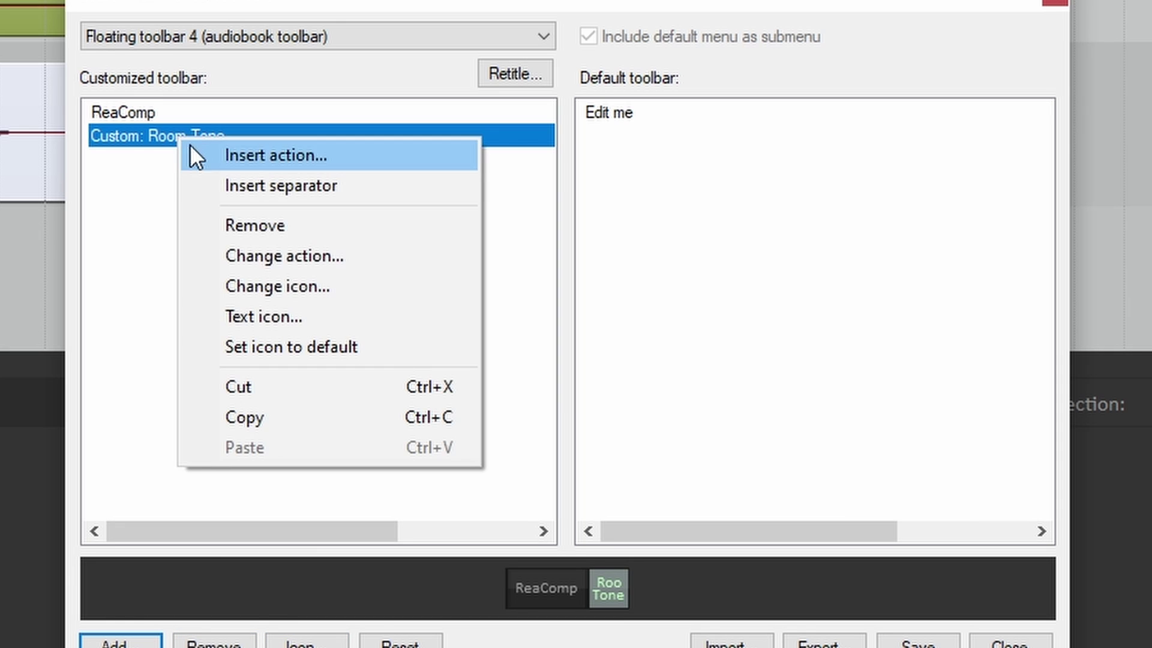
pyautogui.click(237, 318)
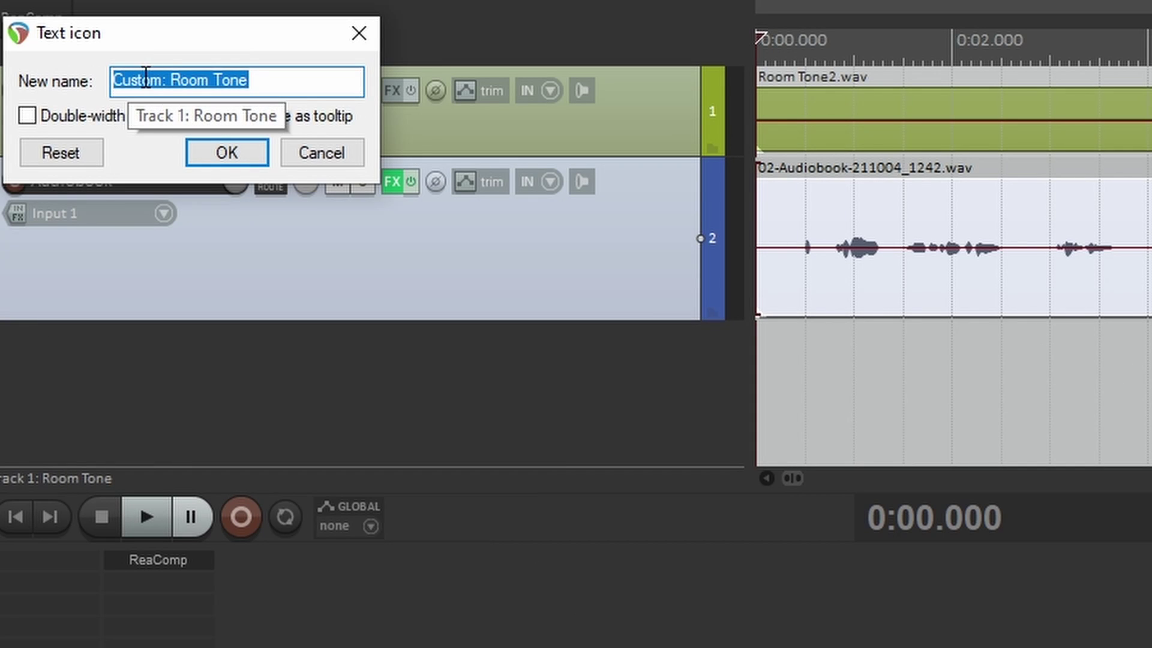
pyautogui.moveTo(170, 80); pyautogui.dragTo(106, 87)
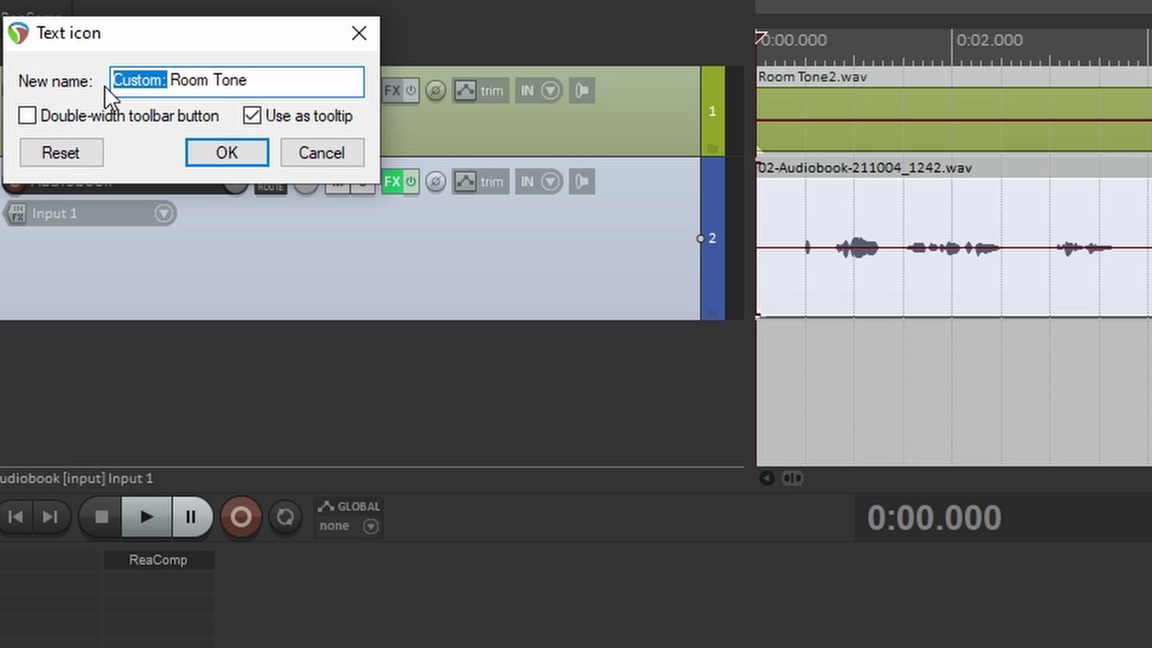
pyautogui.press('BackSpace')
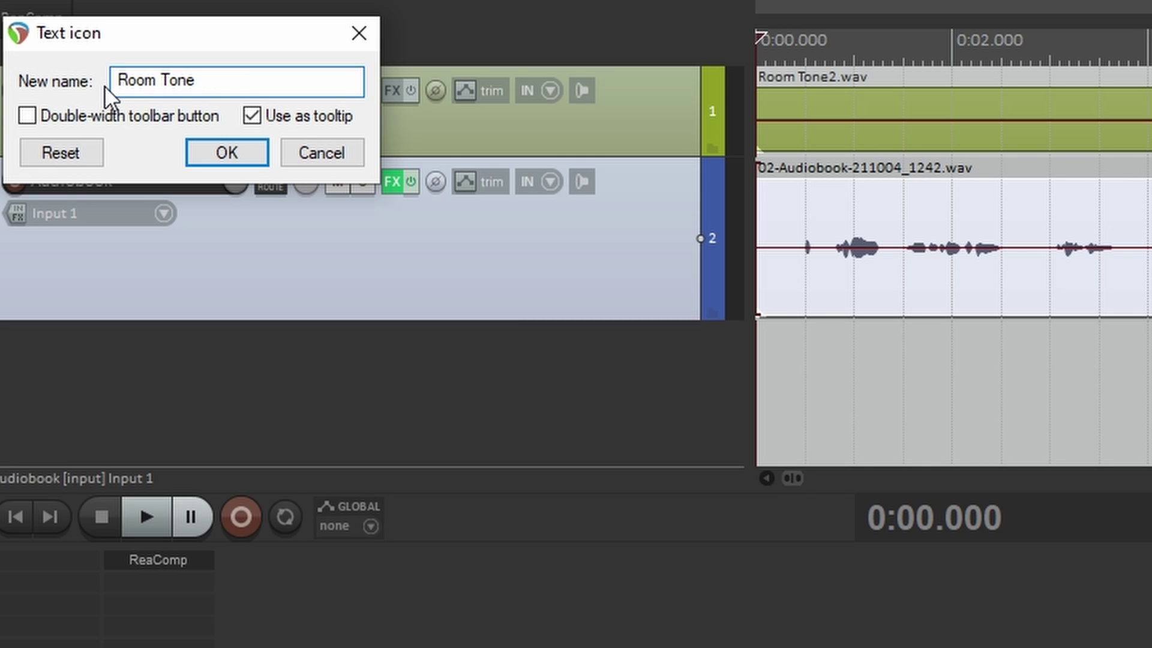
pyautogui.click(136, 119)
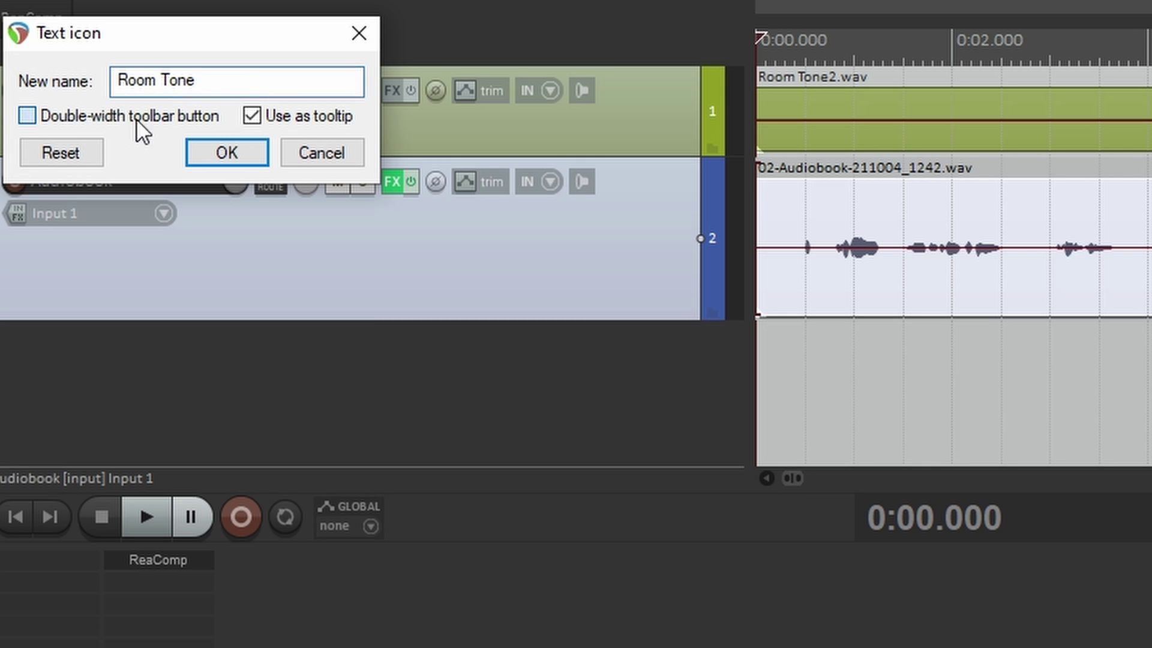
pyautogui.click(239, 154)
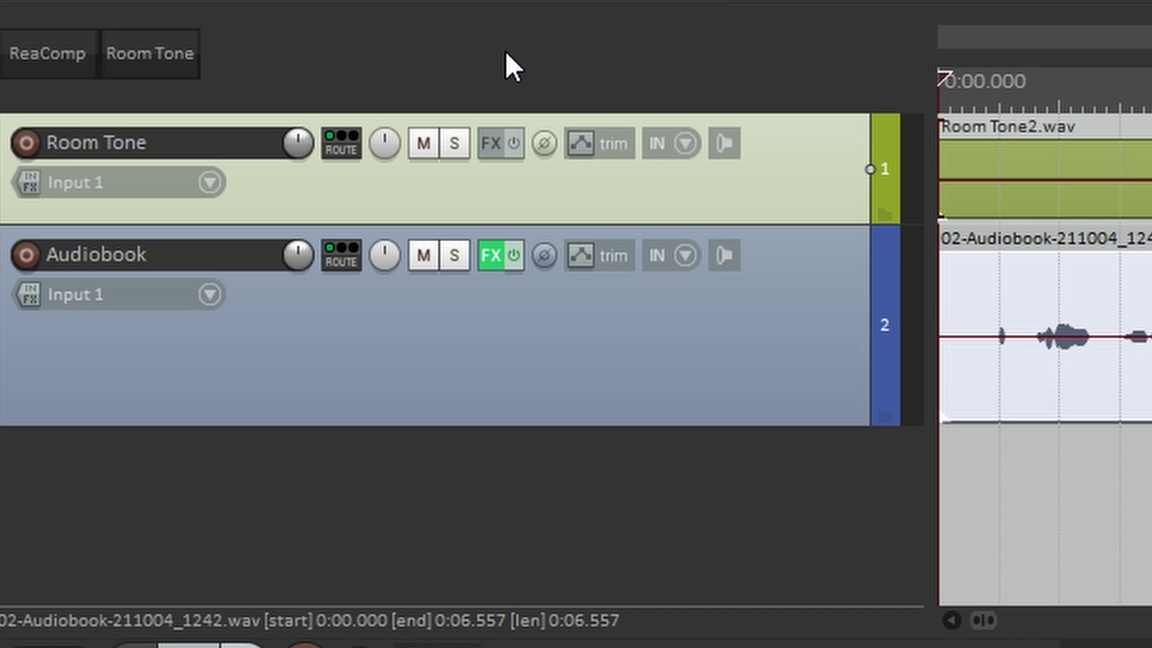
# Preview the audiobook, then dynamic-split the item to remove its silent parts.
pyautogui.press('space')
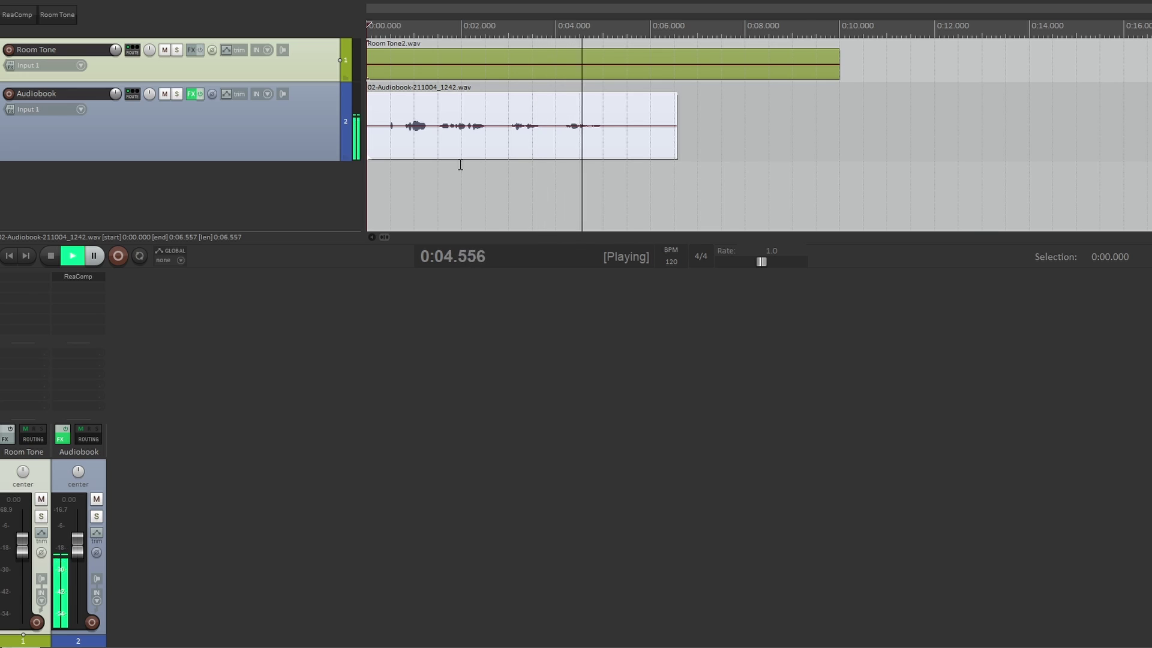
pyautogui.press('space')
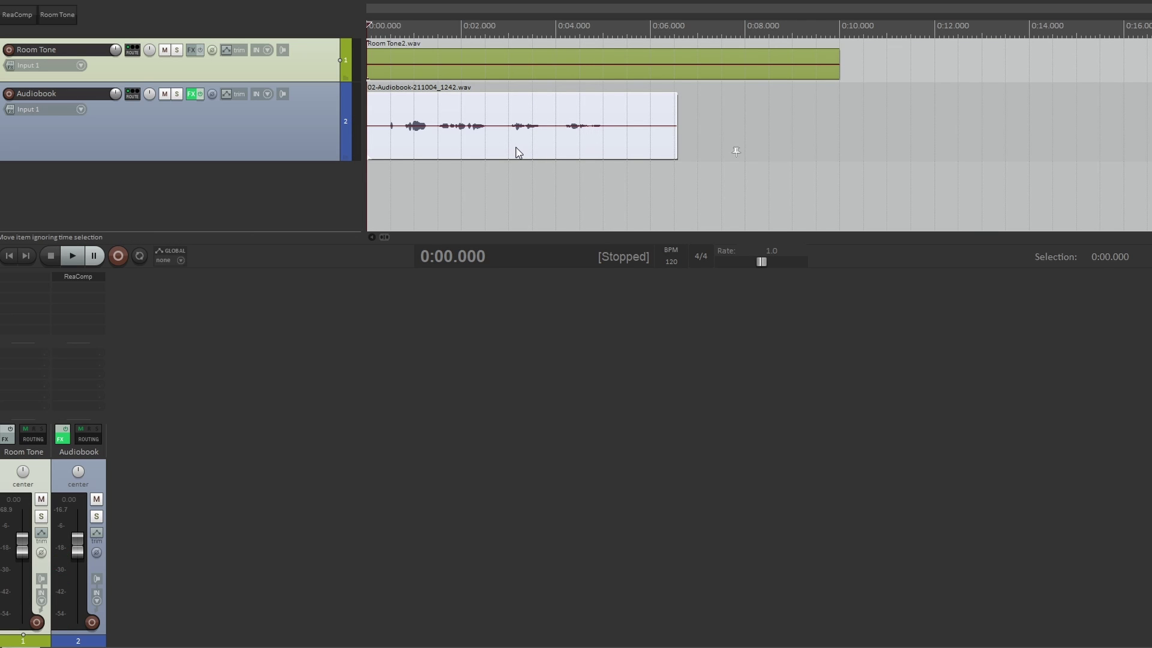
pyautogui.press('d')
pyautogui.click(665, 452)
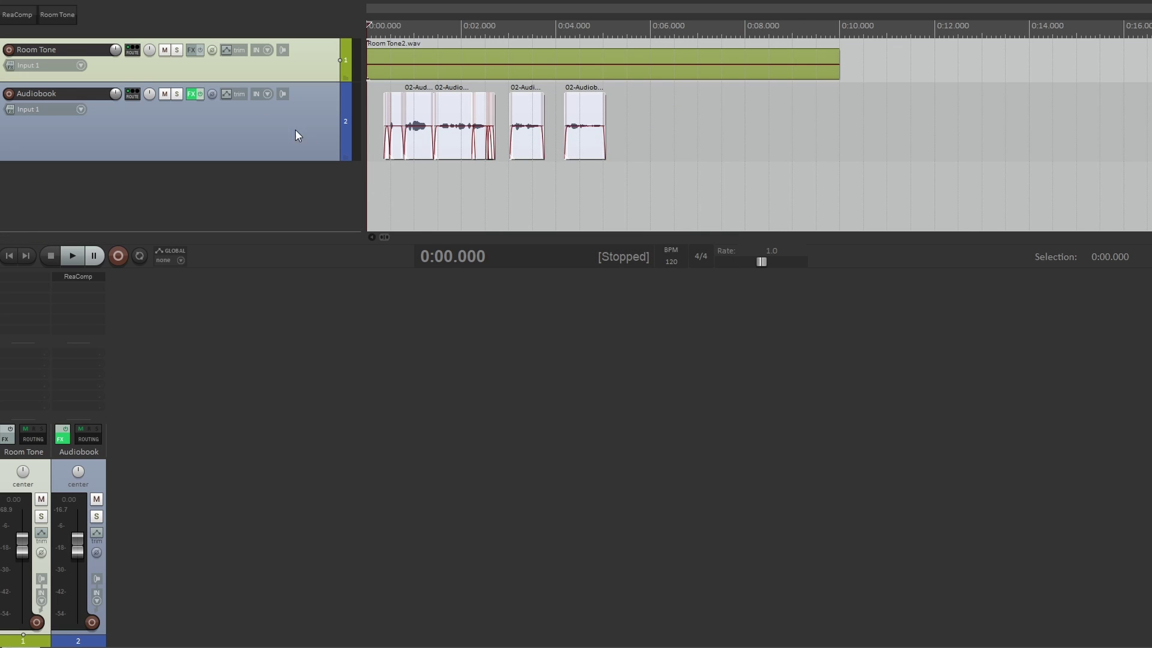
# Lay room tone under the slices with the Room Tone button and play back from the start.
pyautogui.click(66, 18)
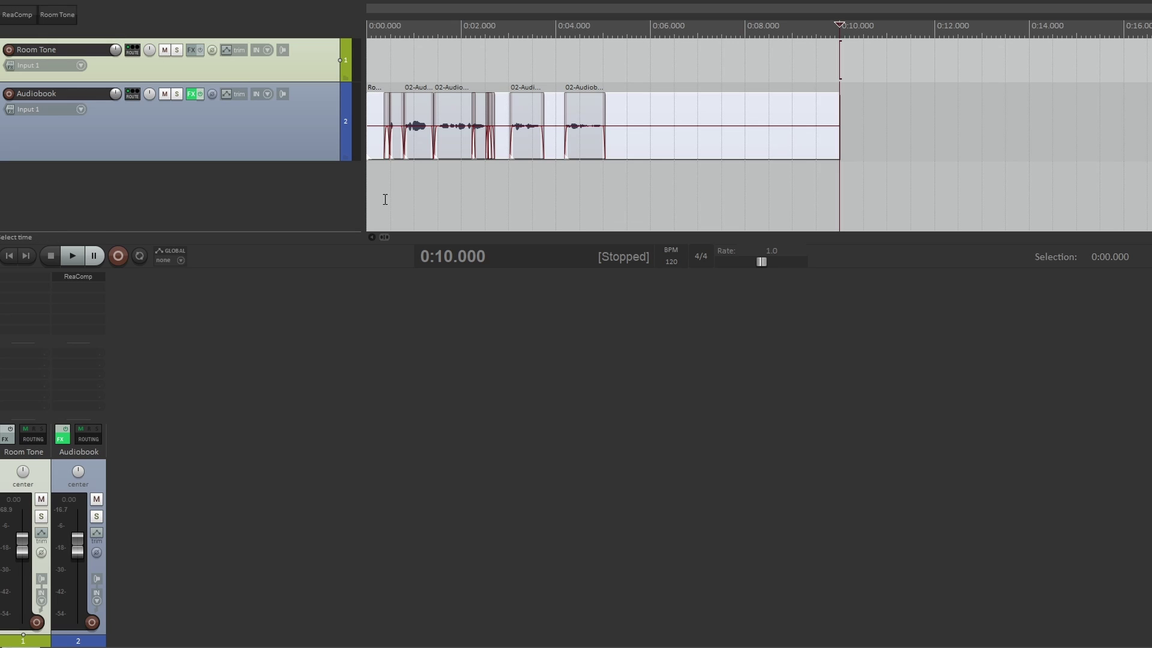
pyautogui.click(9, 256)
pyautogui.press('space')
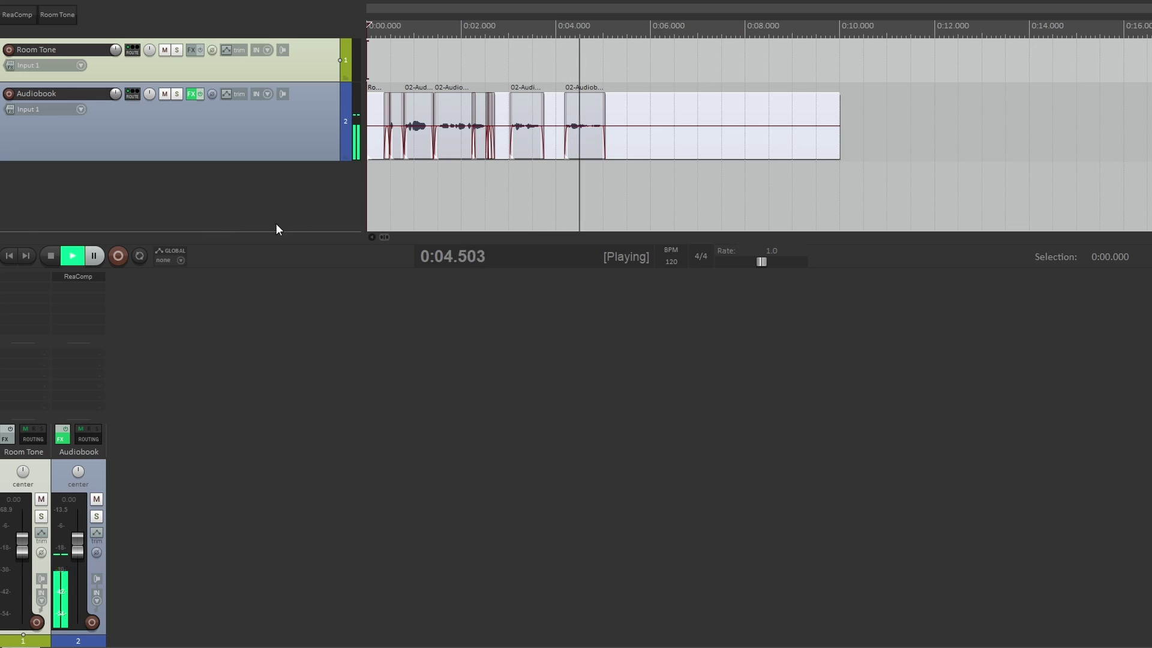
pyautogui.press('space')
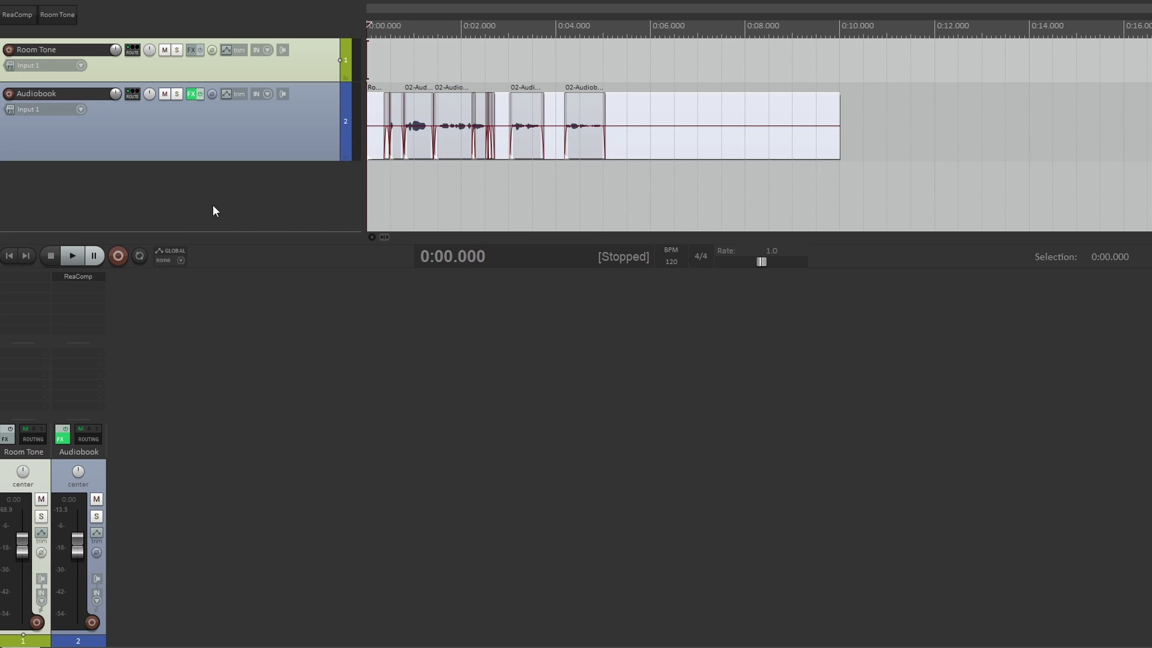